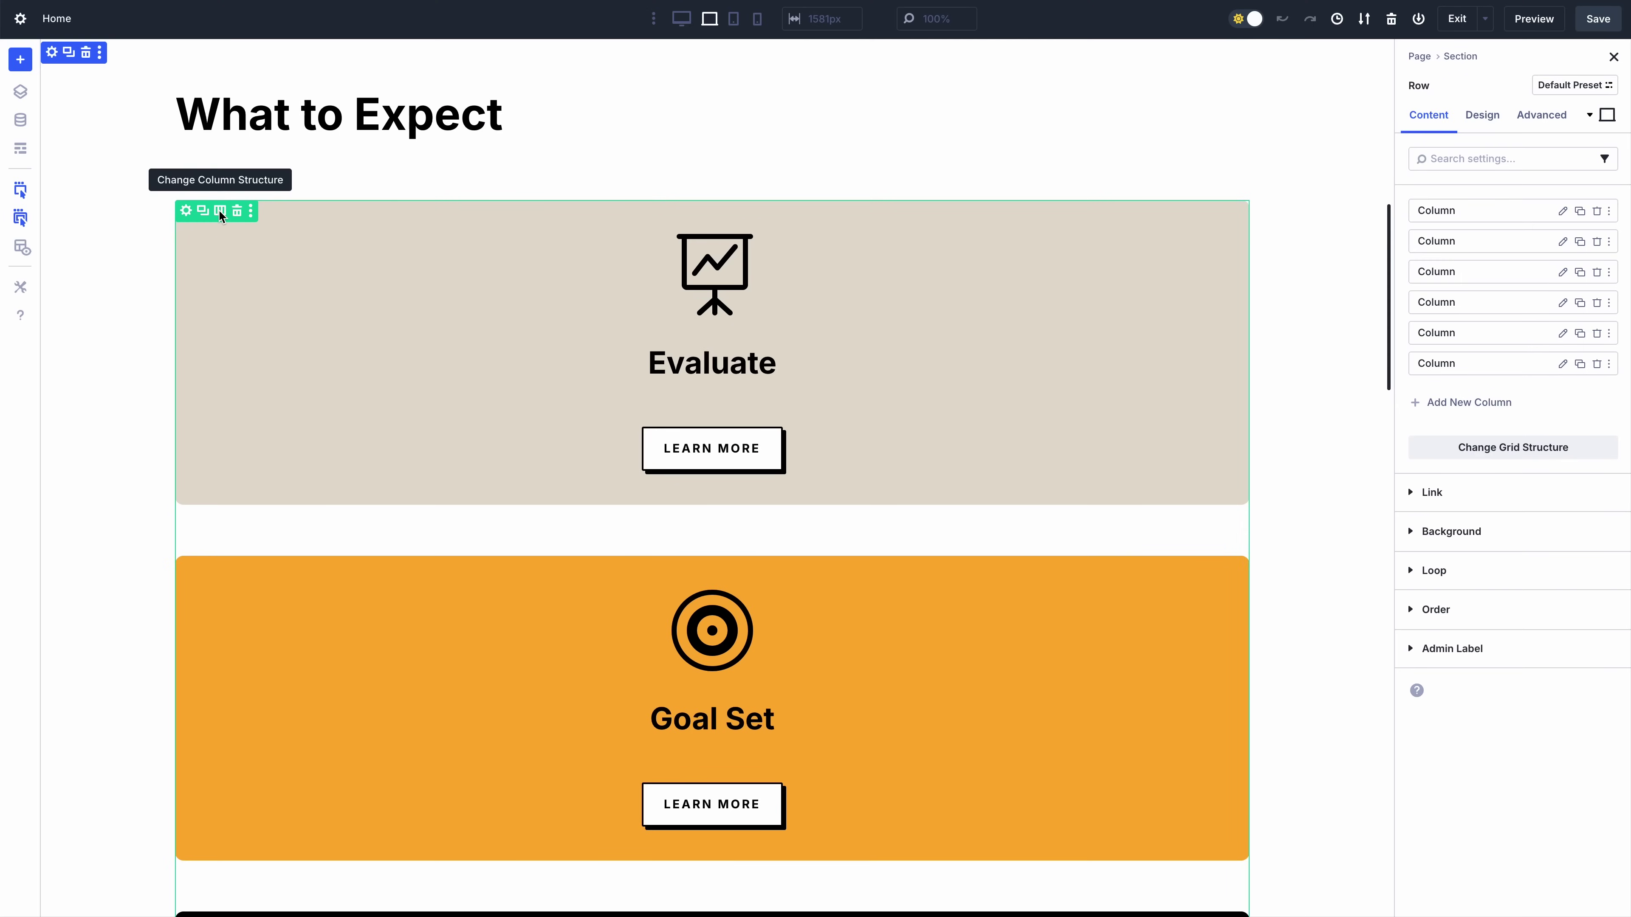
# Step: Try the three-by-two Grid Multi-Row and the Masonry layouts on the six cards
pyautogui.click(218, 209)
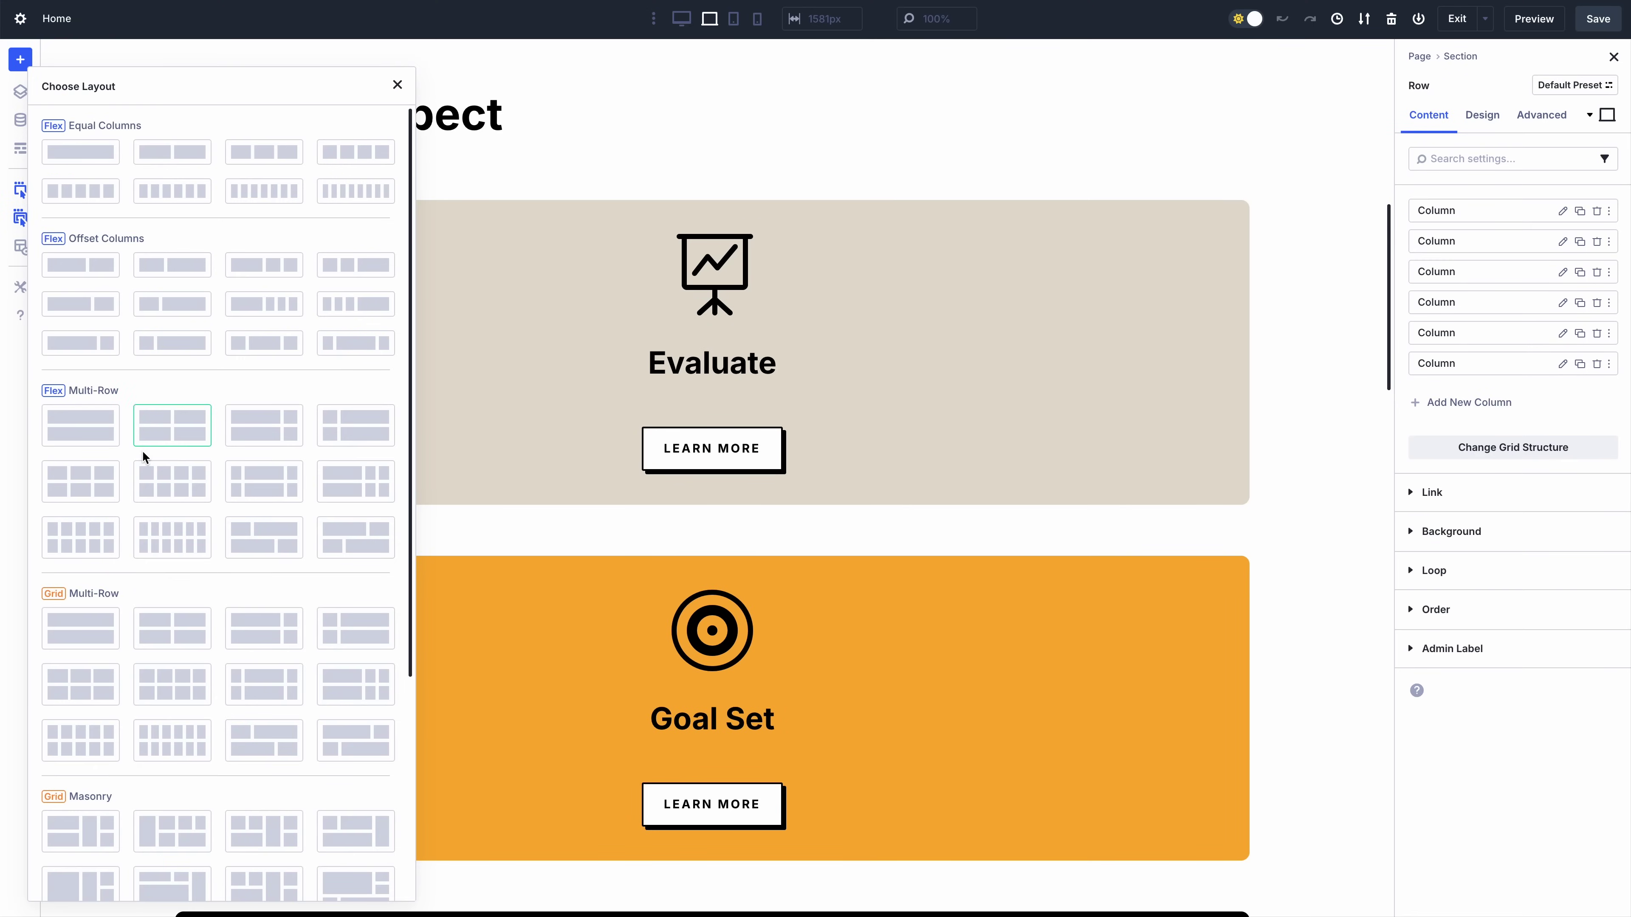
pyautogui.click(74, 692)
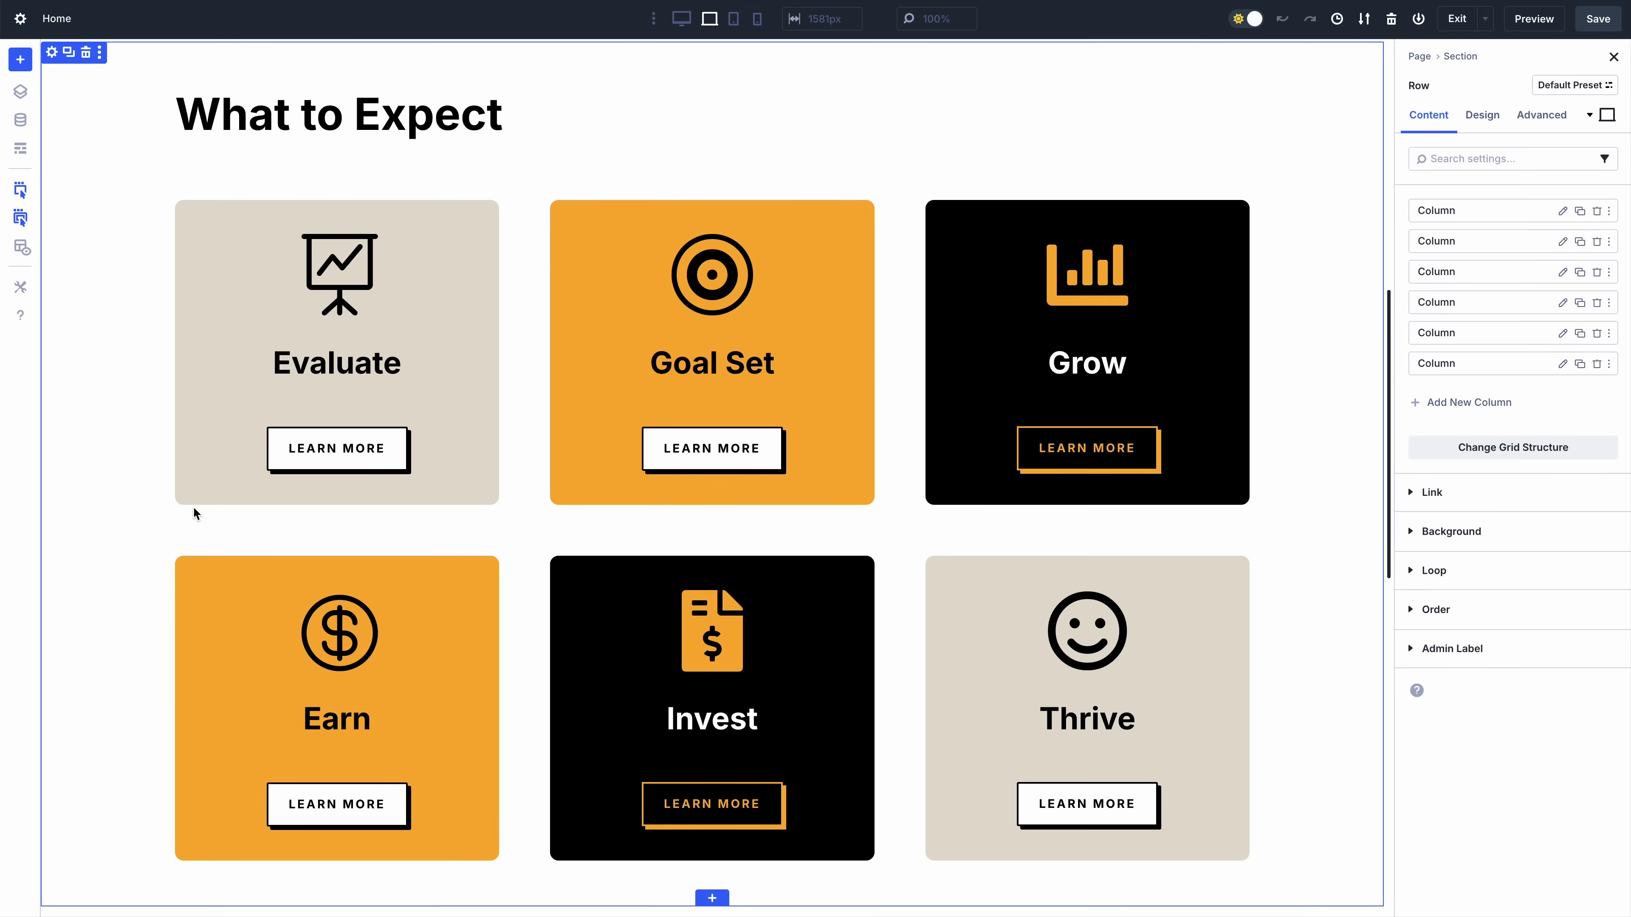
pyautogui.click(220, 212)
pyautogui.scroll(-2, 227, 231)
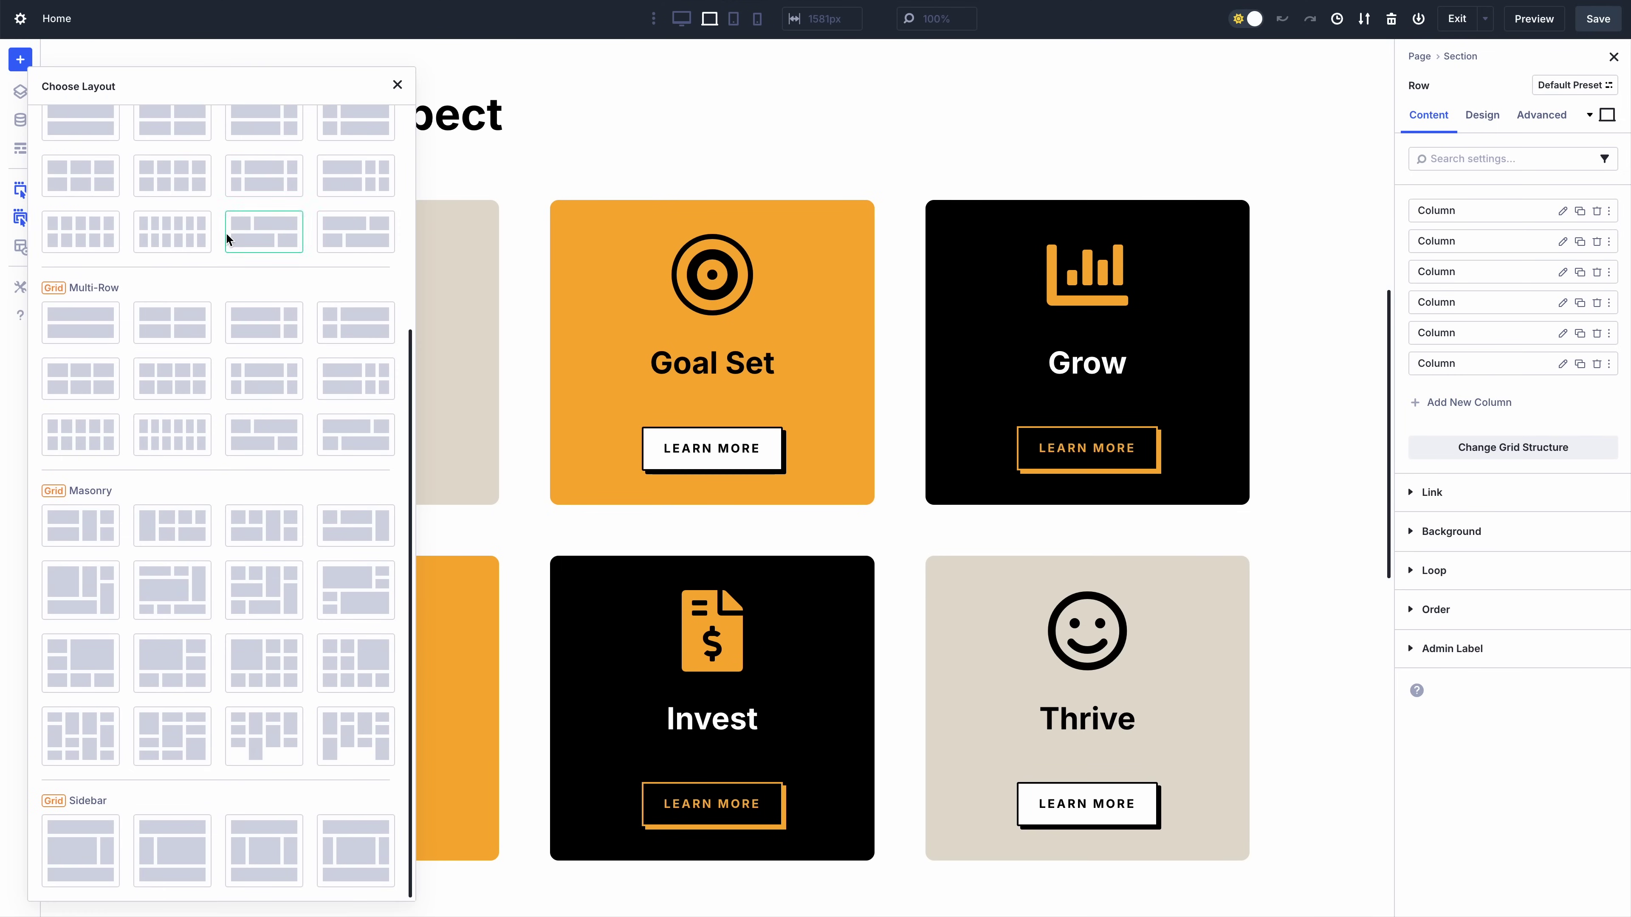
pyautogui.click(164, 652)
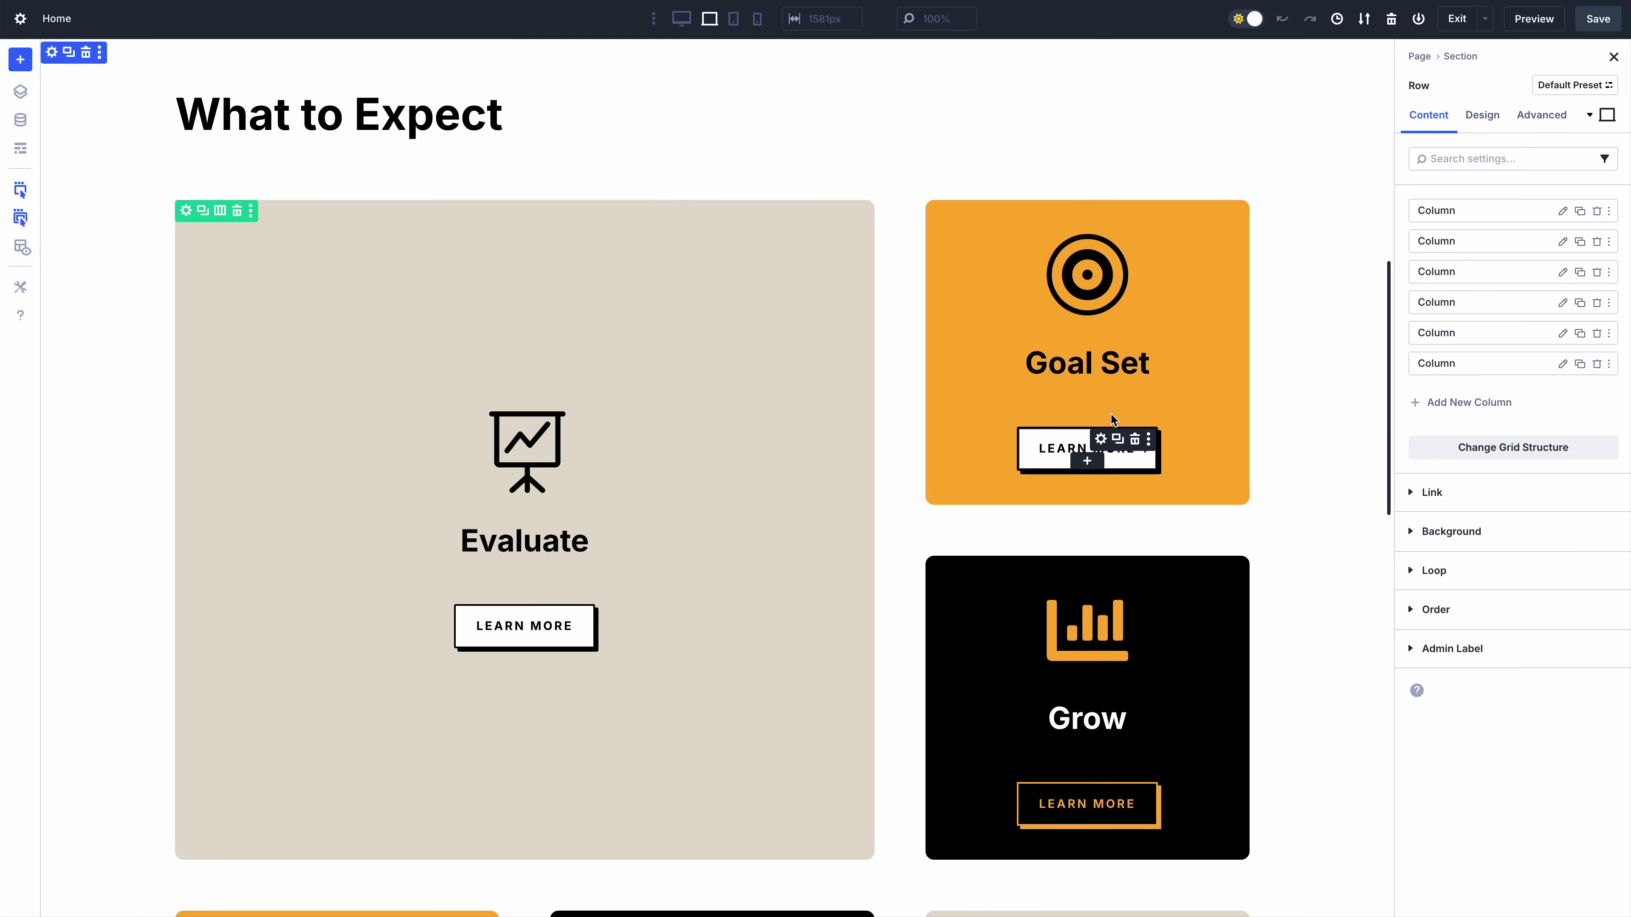
pyautogui.moveTo(1384, 332)
pyautogui.mouseDown()
pyautogui.moveTo(1380, 474)
pyautogui.moveTo(1380, 340)
pyautogui.mouseUp()
# Step: Apply the Grid Multi-Row layout that alternates narrow and wide cards on each row
pyautogui.click(220, 190)
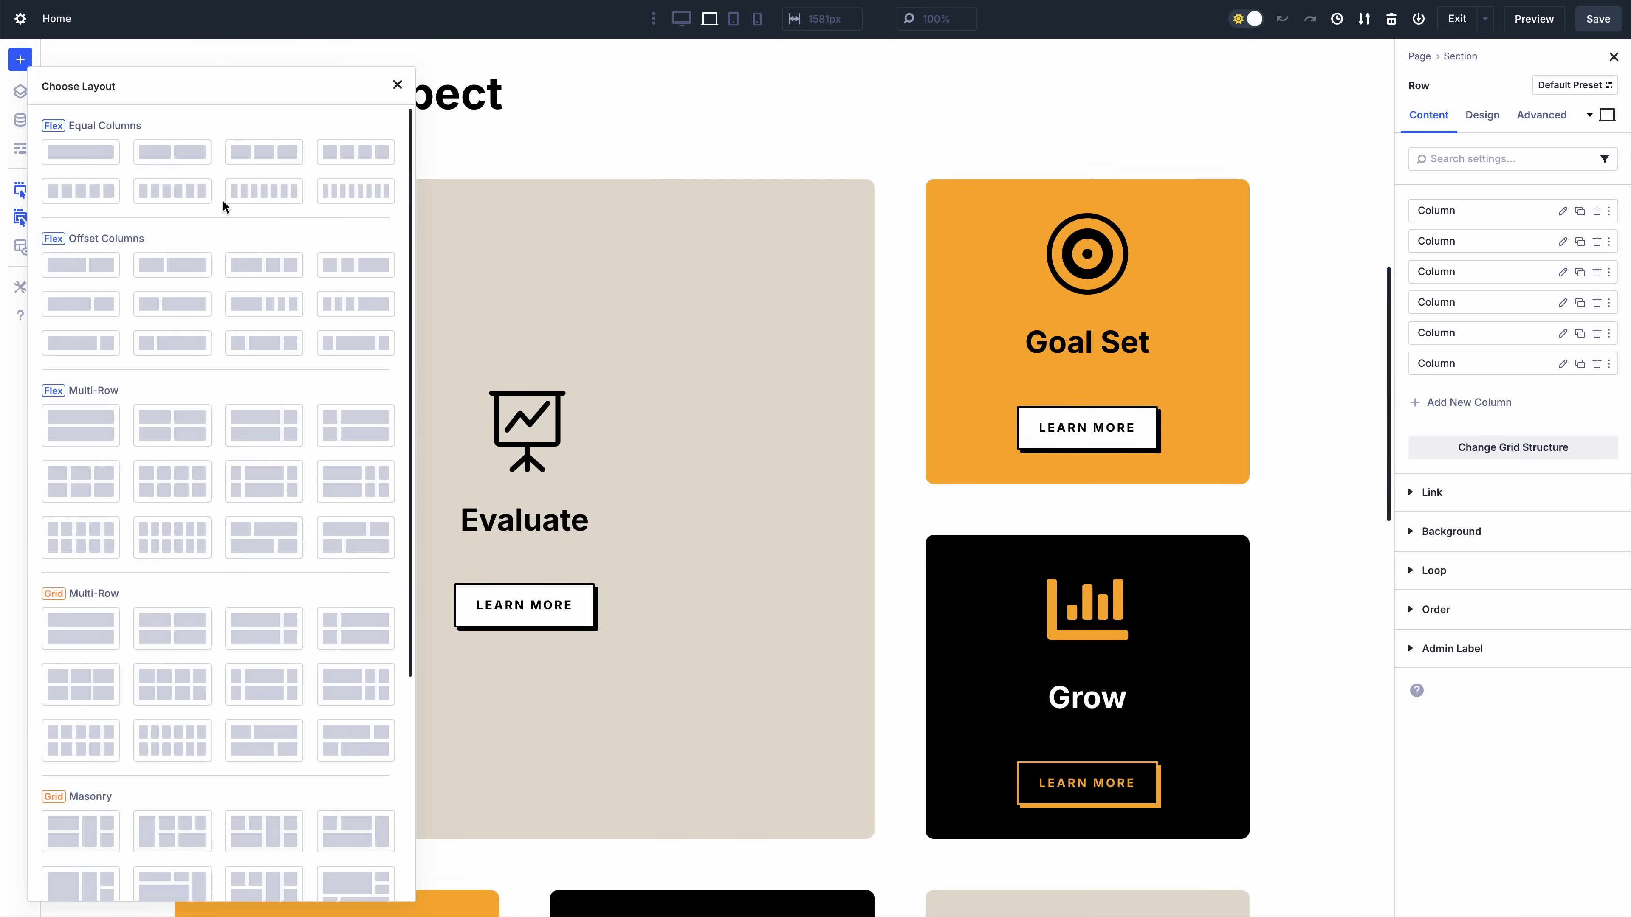
pyautogui.click(279, 739)
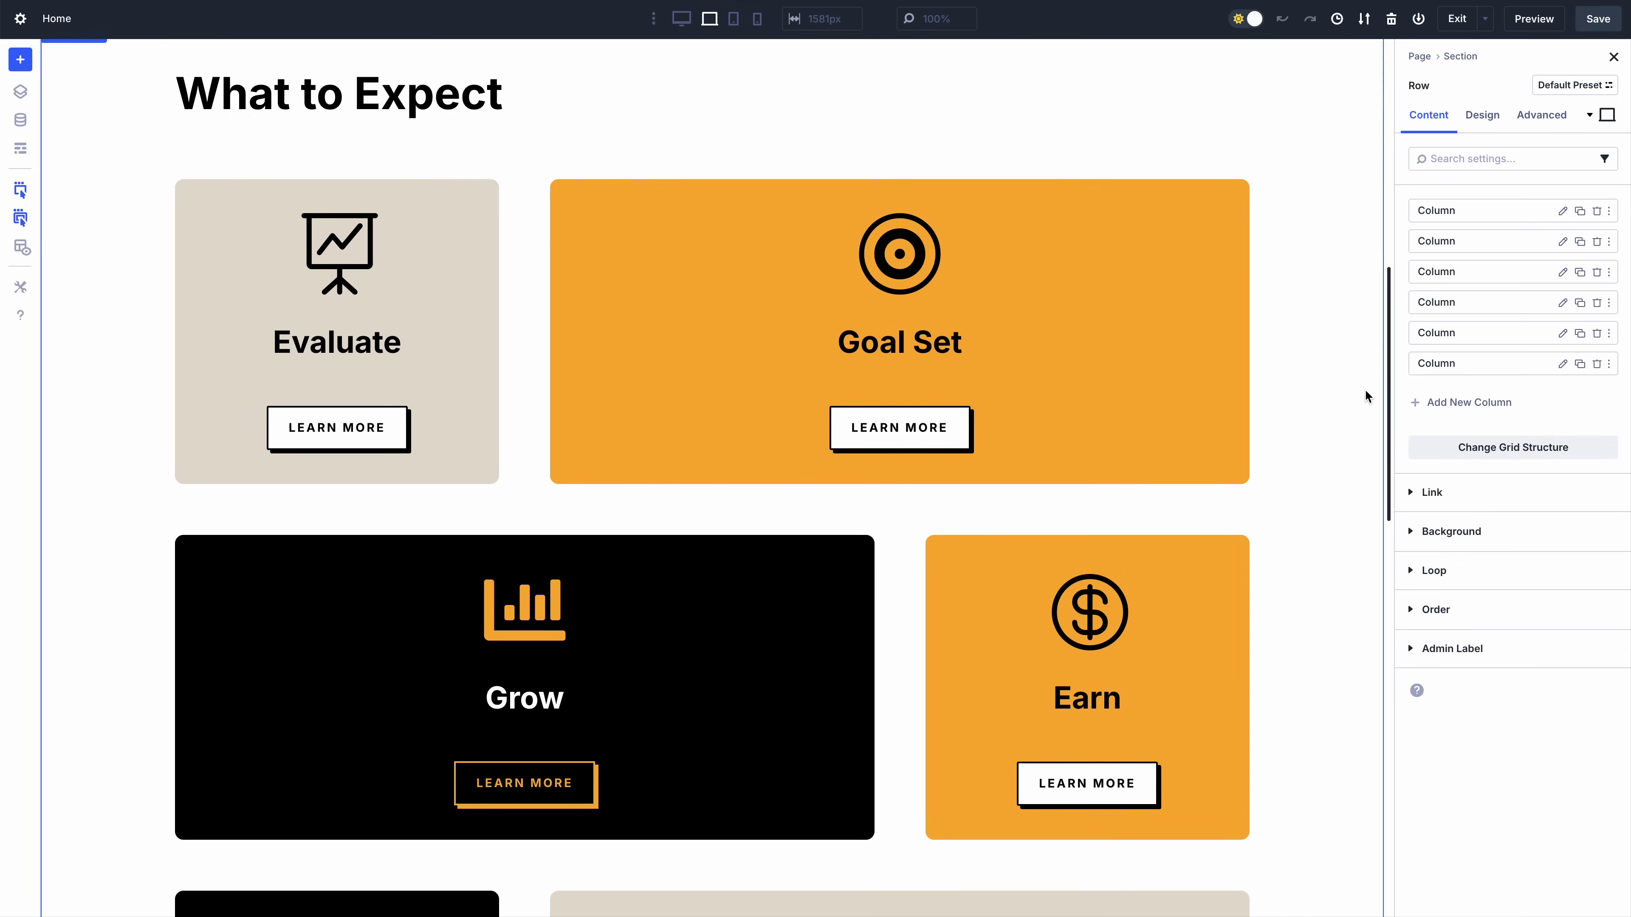
pyautogui.moveTo(1387, 371); pyautogui.dragTo(1402, 600)
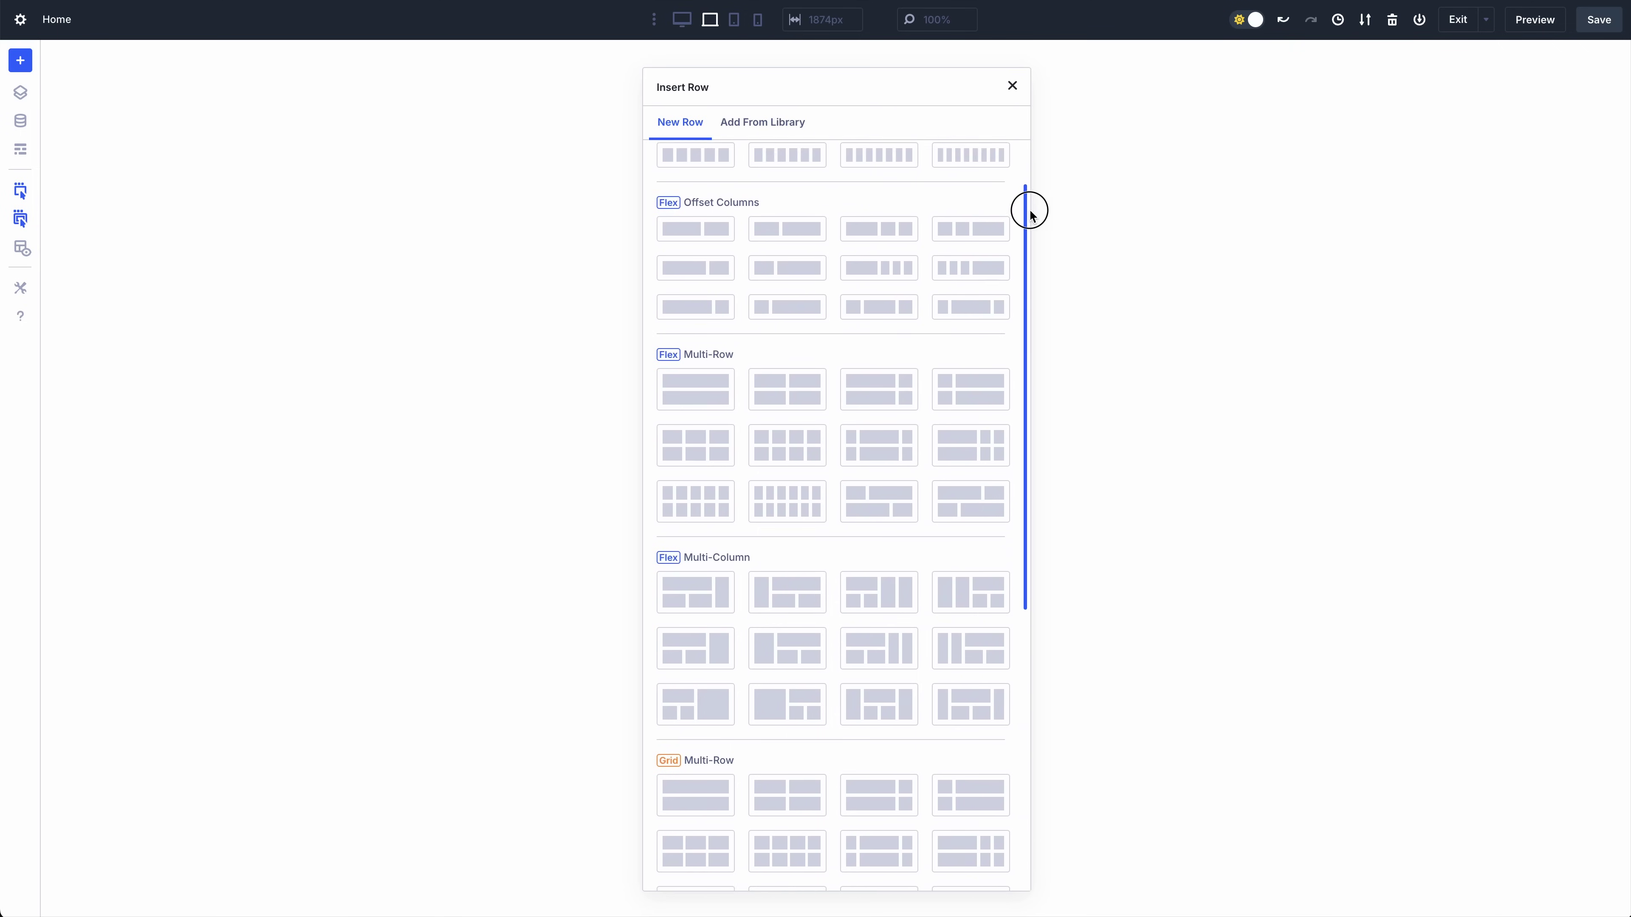
pyautogui.moveTo(1030, 208); pyautogui.dragTo(1027, 497)
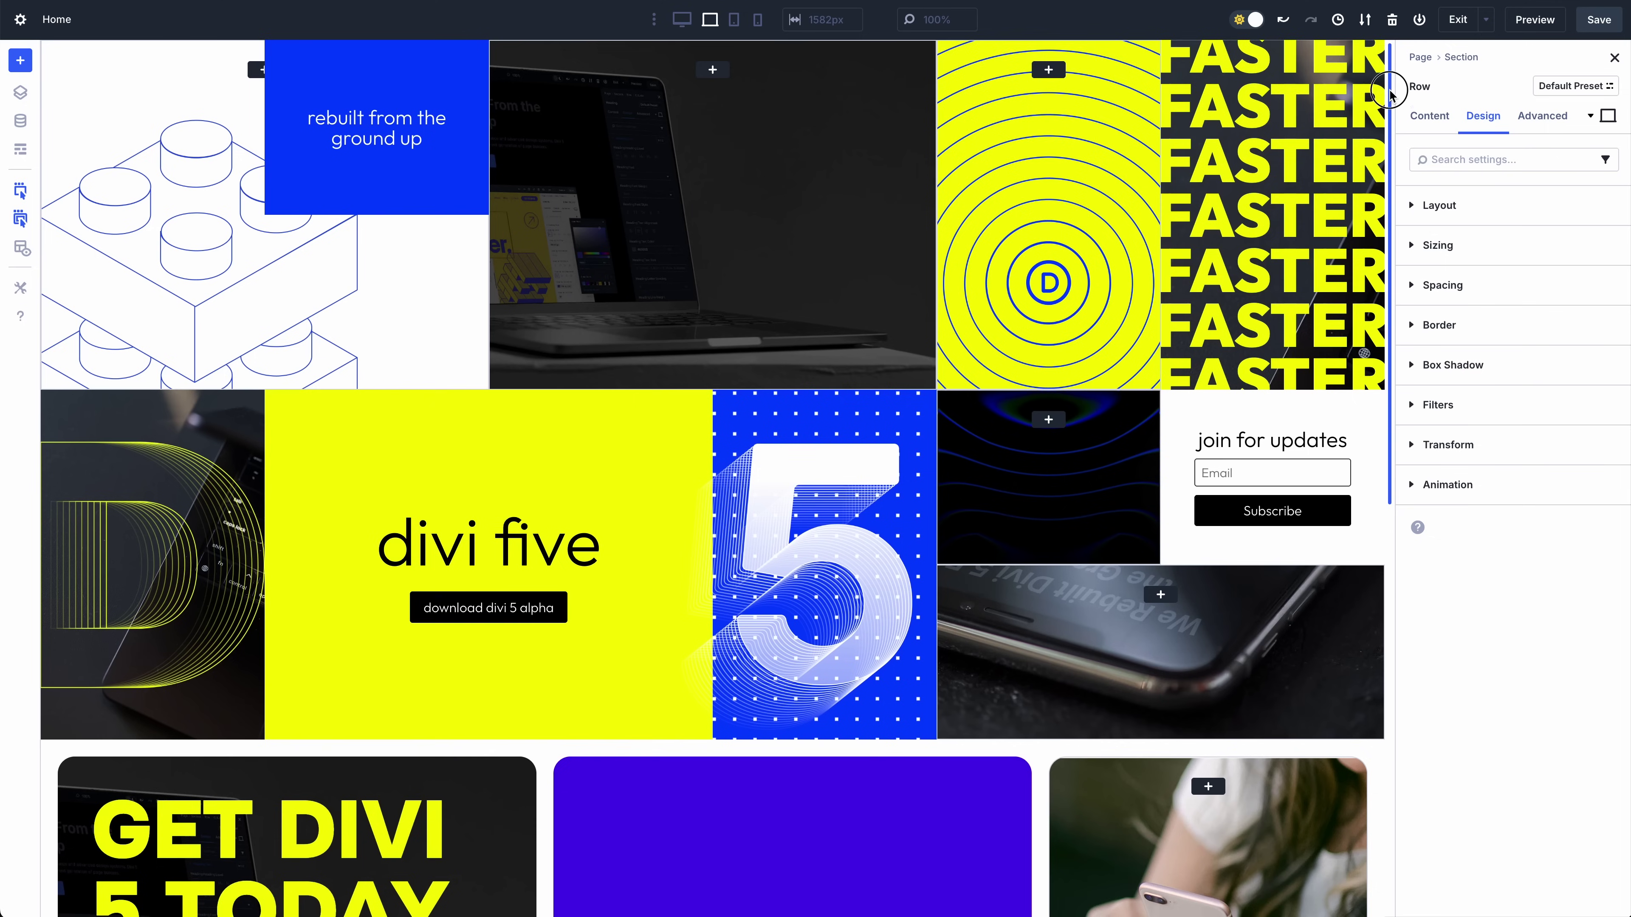
# Step: Scroll to the GET DIVI 5 TODAY row and expand its Layout settings
pyautogui.moveTo(1388, 93); pyautogui.dragTo(1361, 531)
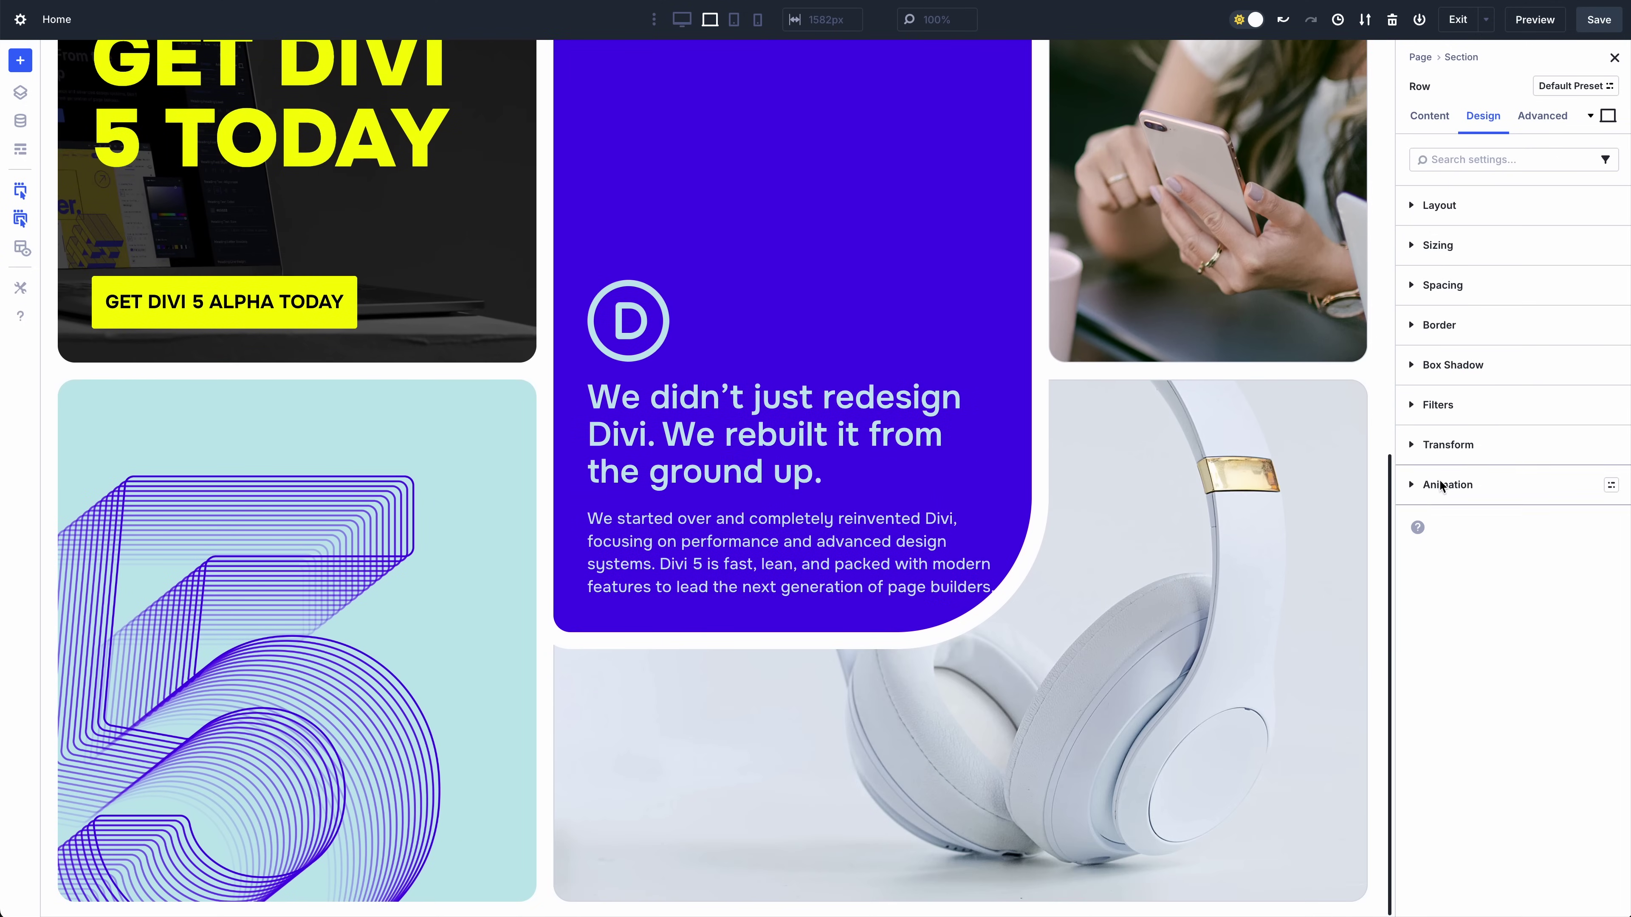
pyautogui.click(1470, 205)
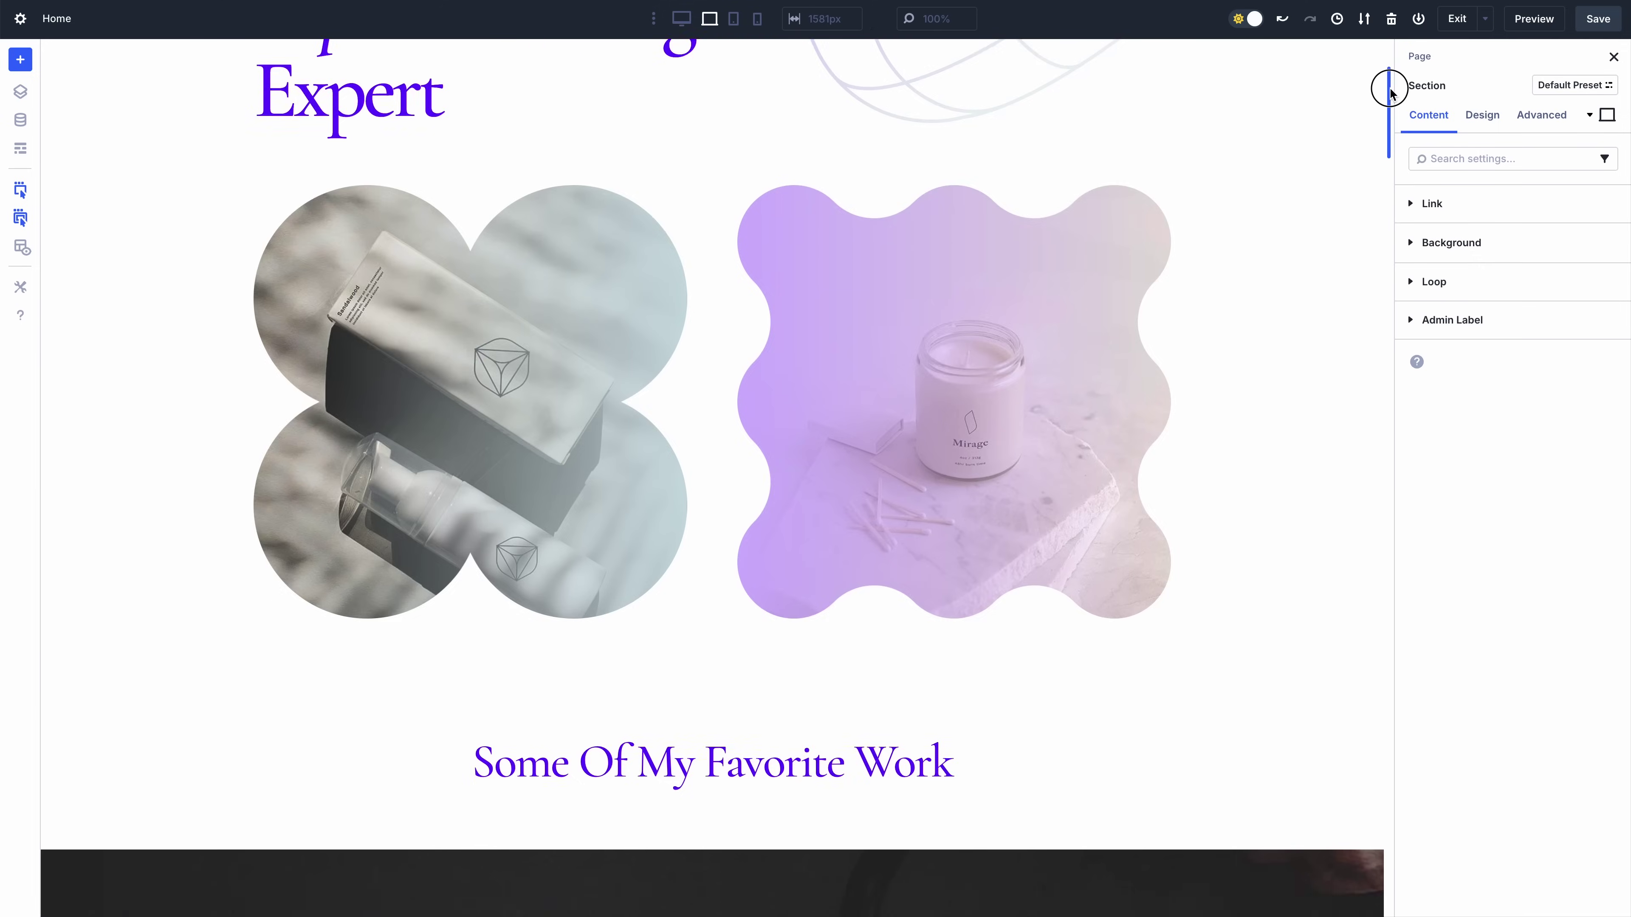
# Step: Set the project row's grid to 3 columns with horizontal and vertical gaps of 0
pyautogui.moveTo(1387, 81); pyautogui.dragTo(1393, 183)
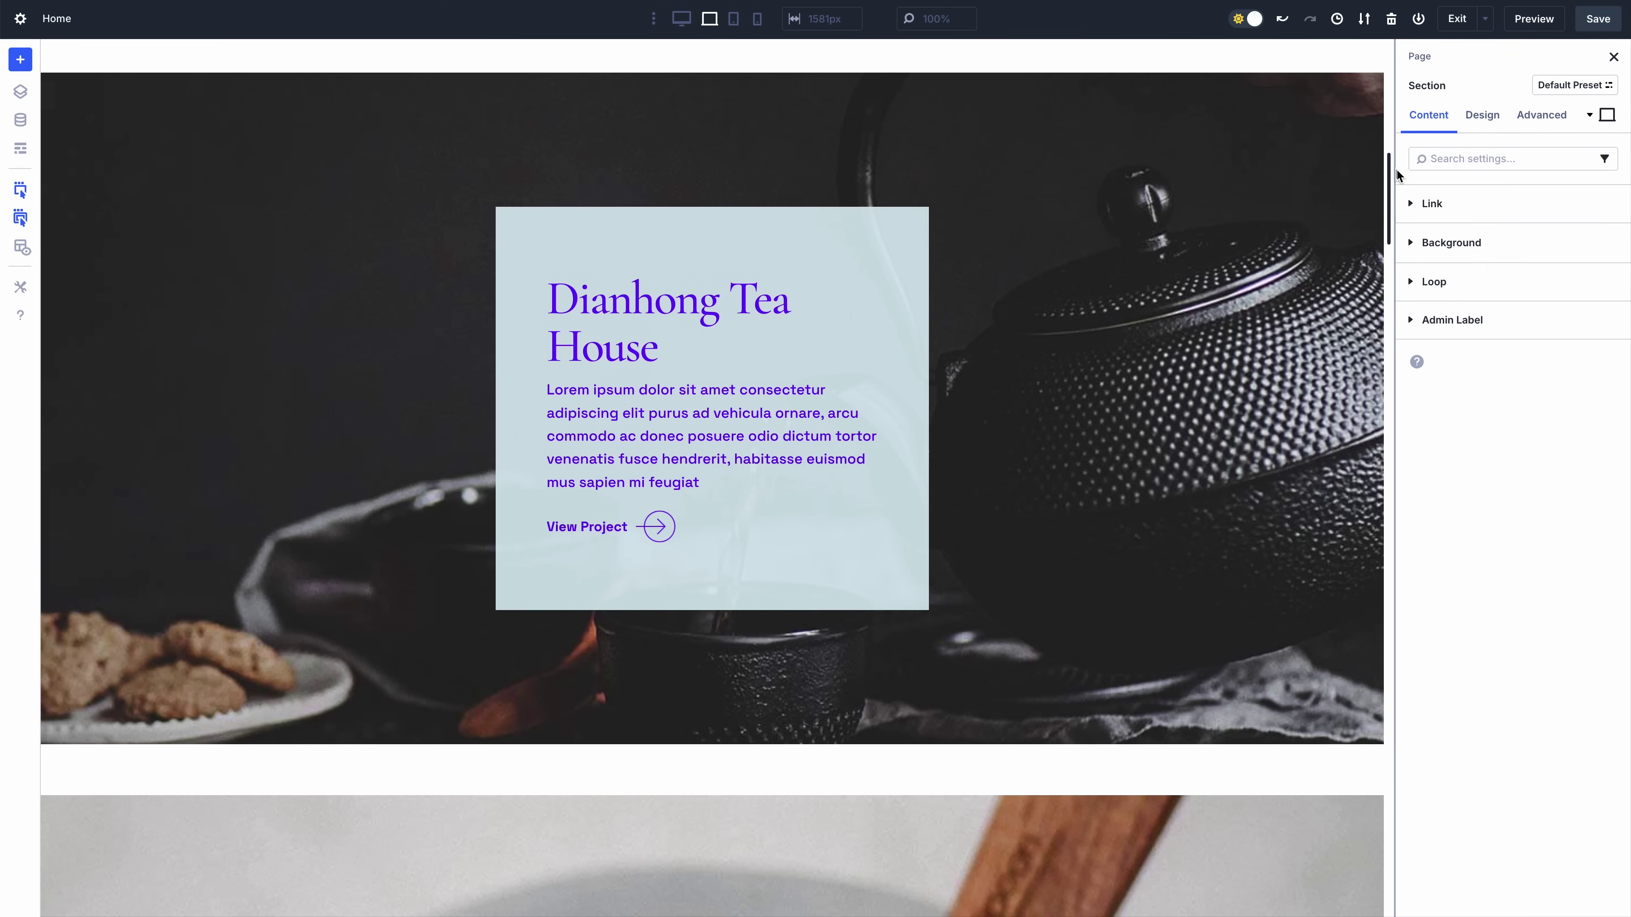
pyautogui.click(1361, 167)
pyautogui.click(1473, 115)
pyautogui.click(1482, 204)
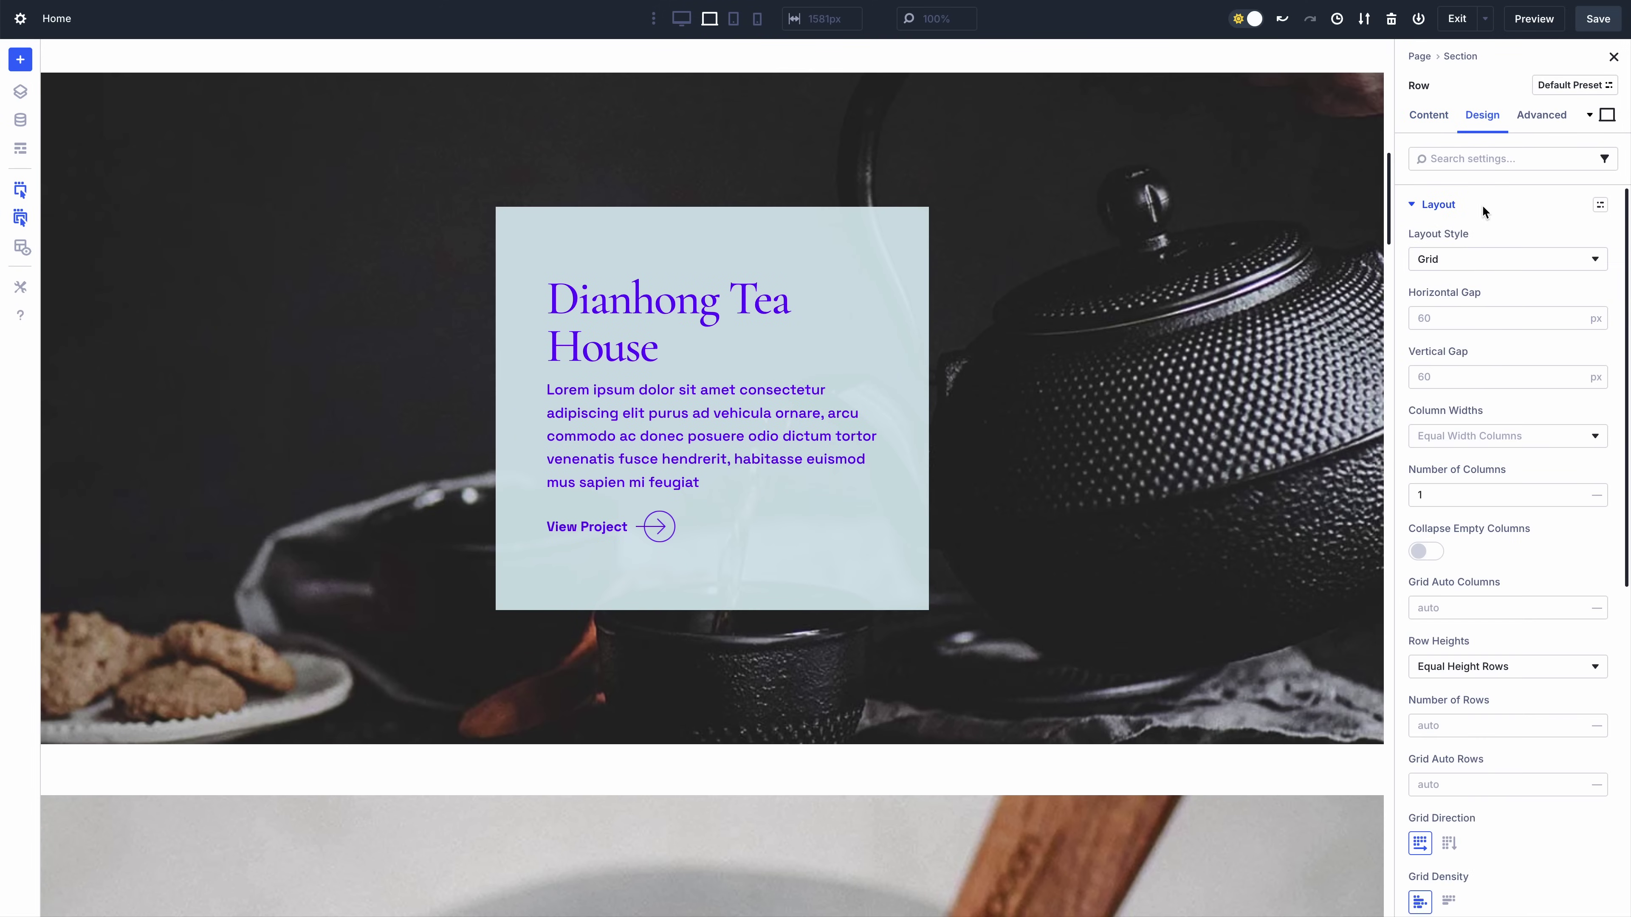
pyautogui.click(1577, 492)
pyautogui.click(1577, 492)
pyautogui.click(1479, 318)
pyautogui.write('0')
pyautogui.click(1464, 377)
pyautogui.write('0')
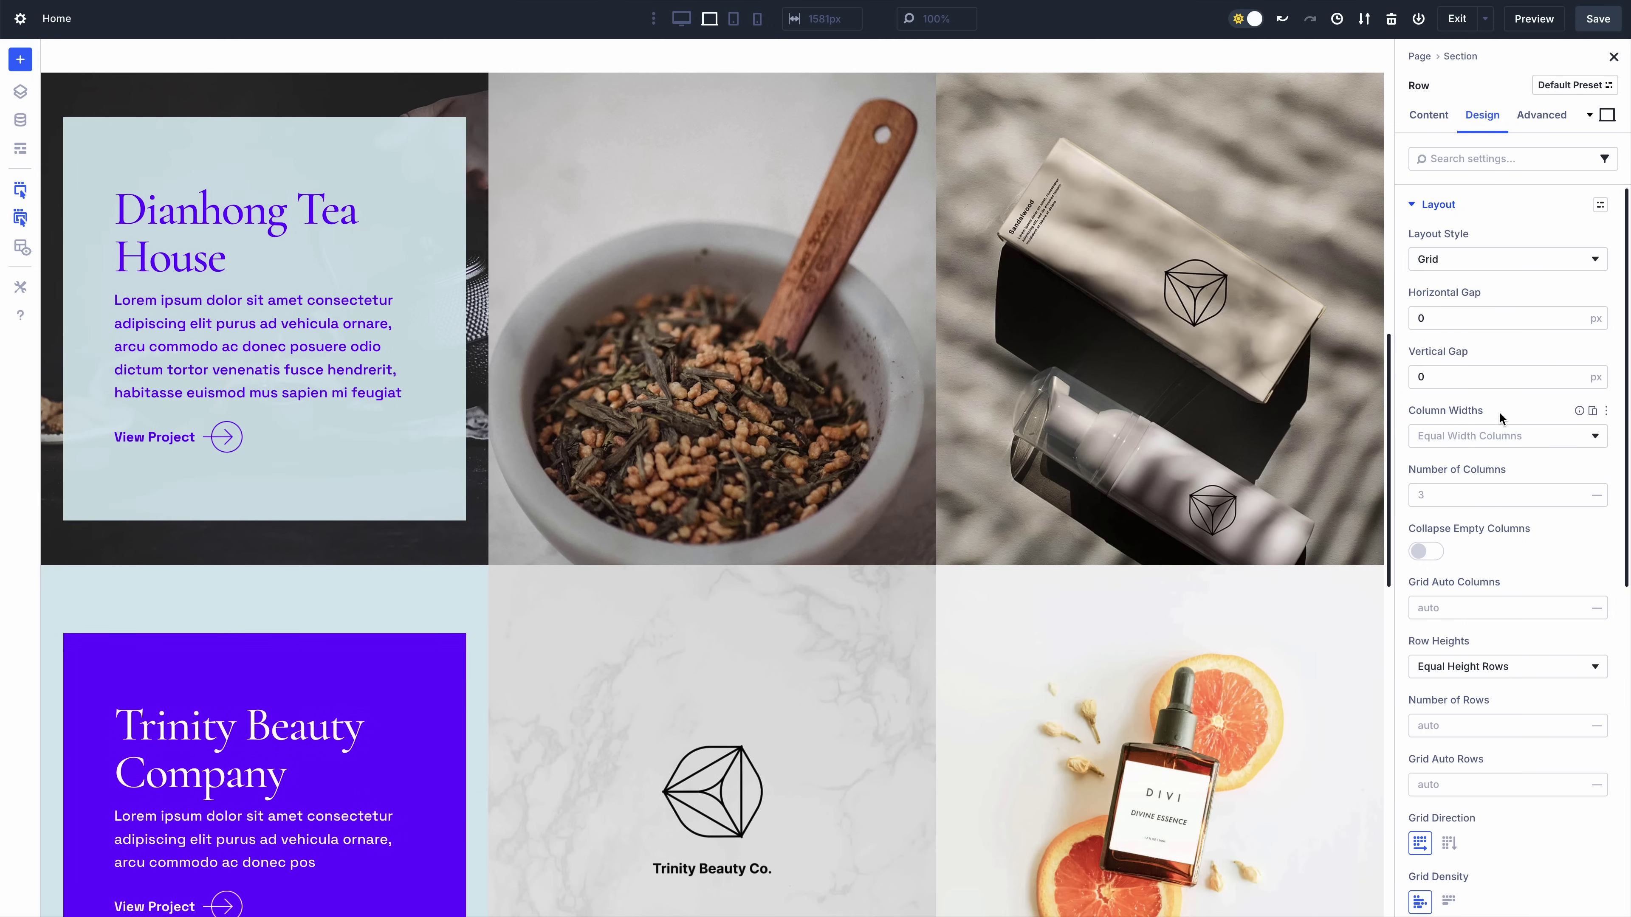
# Step: Make the Dianhong Tea House column span two rows
pyautogui.click(262, 507)
pyautogui.click(1539, 57)
pyautogui.click(1483, 116)
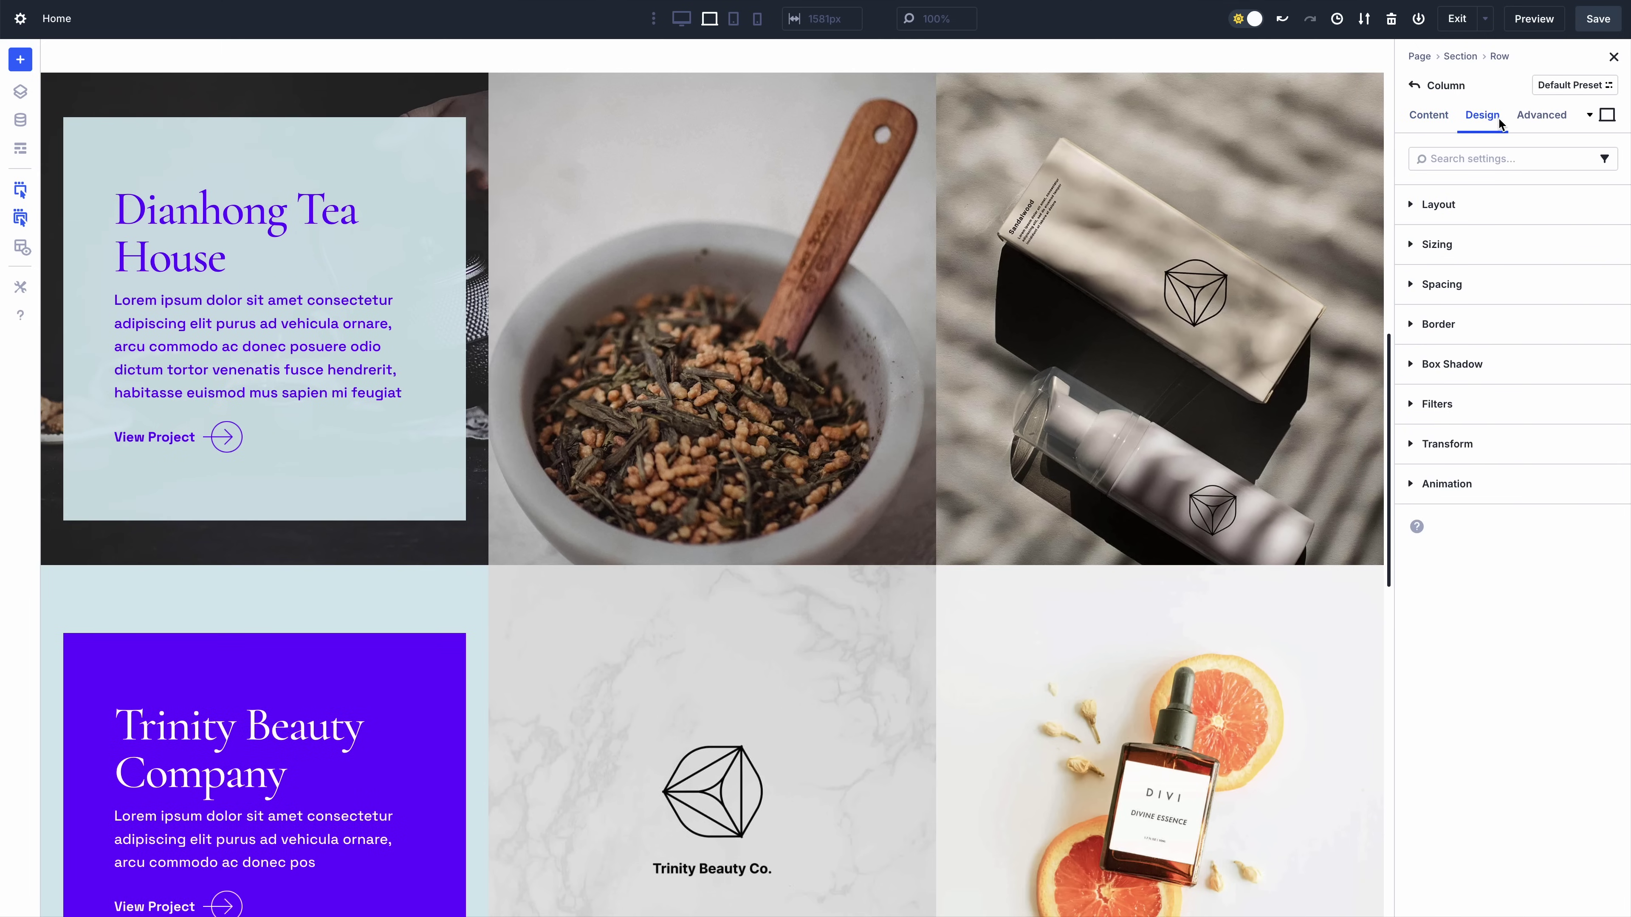
pyautogui.click(1489, 255)
pyautogui.click(1578, 765)
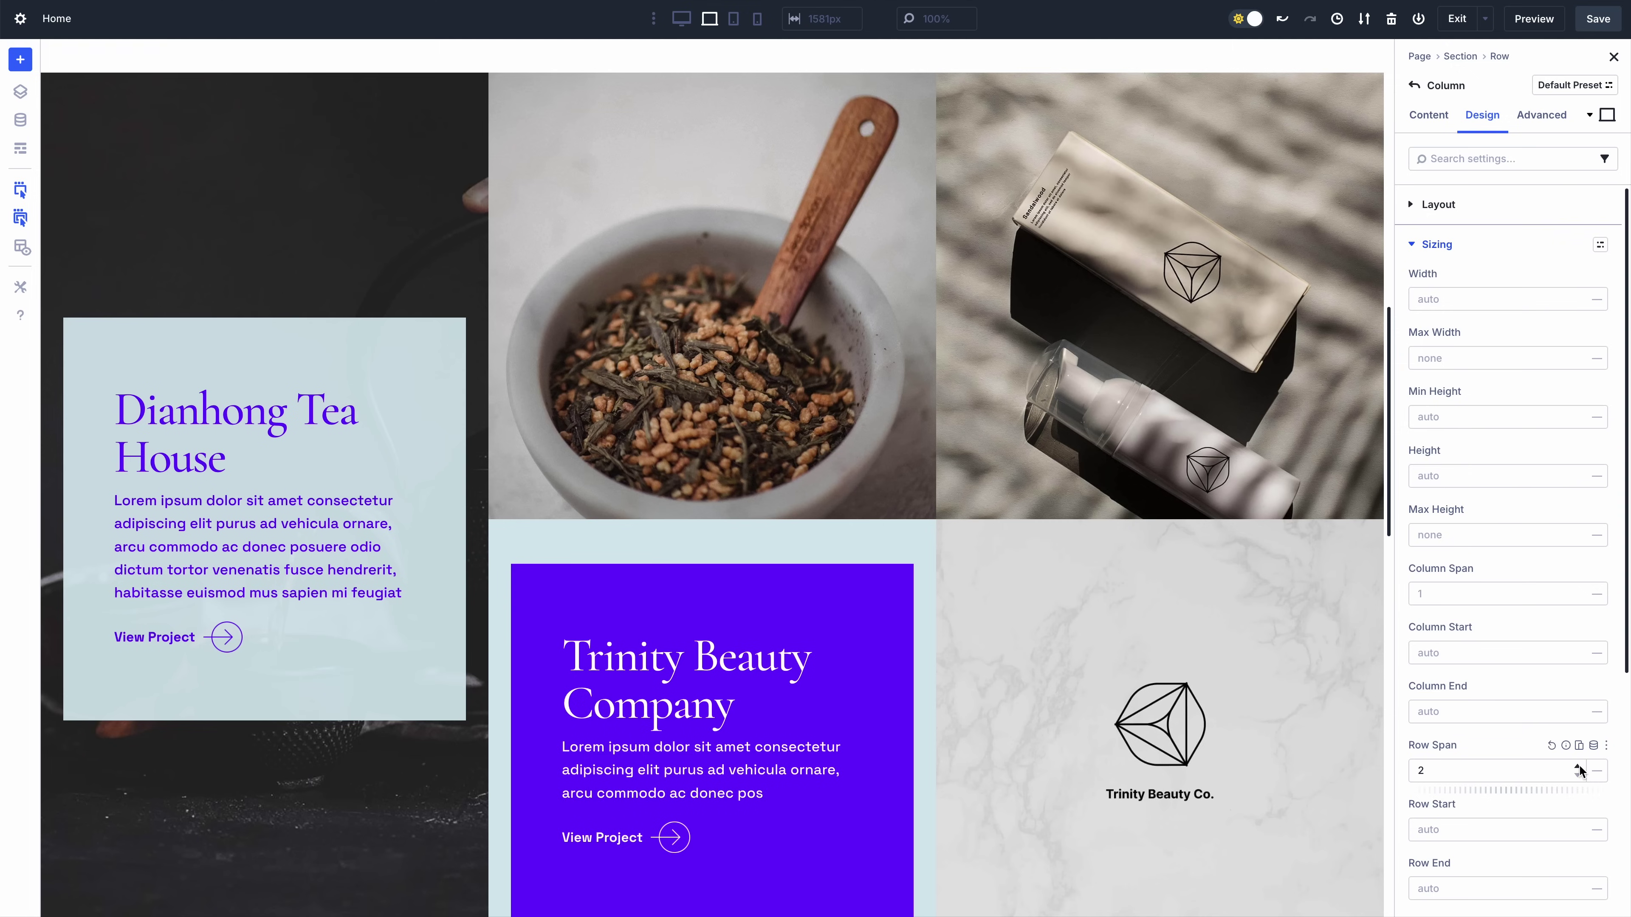
pyautogui.scroll(-2, 979, 378)
# Step: Give the Trinity Beauty Company column a Column Span of 2
pyautogui.click(702, 506)
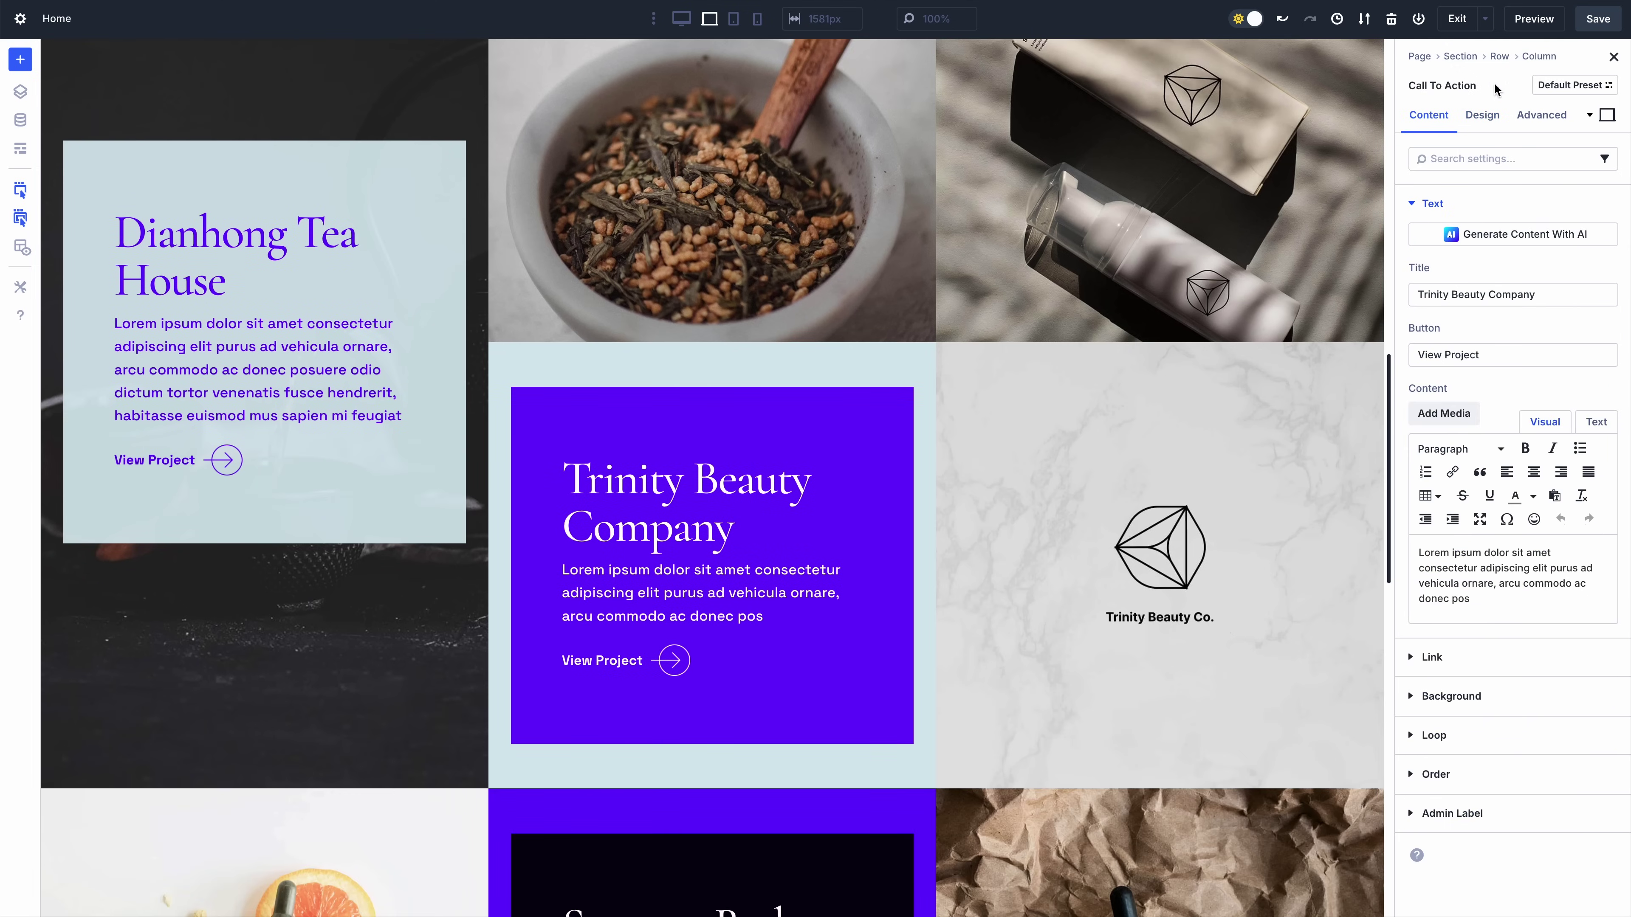
pyautogui.click(1539, 56)
pyautogui.click(1483, 115)
pyautogui.click(1478, 255)
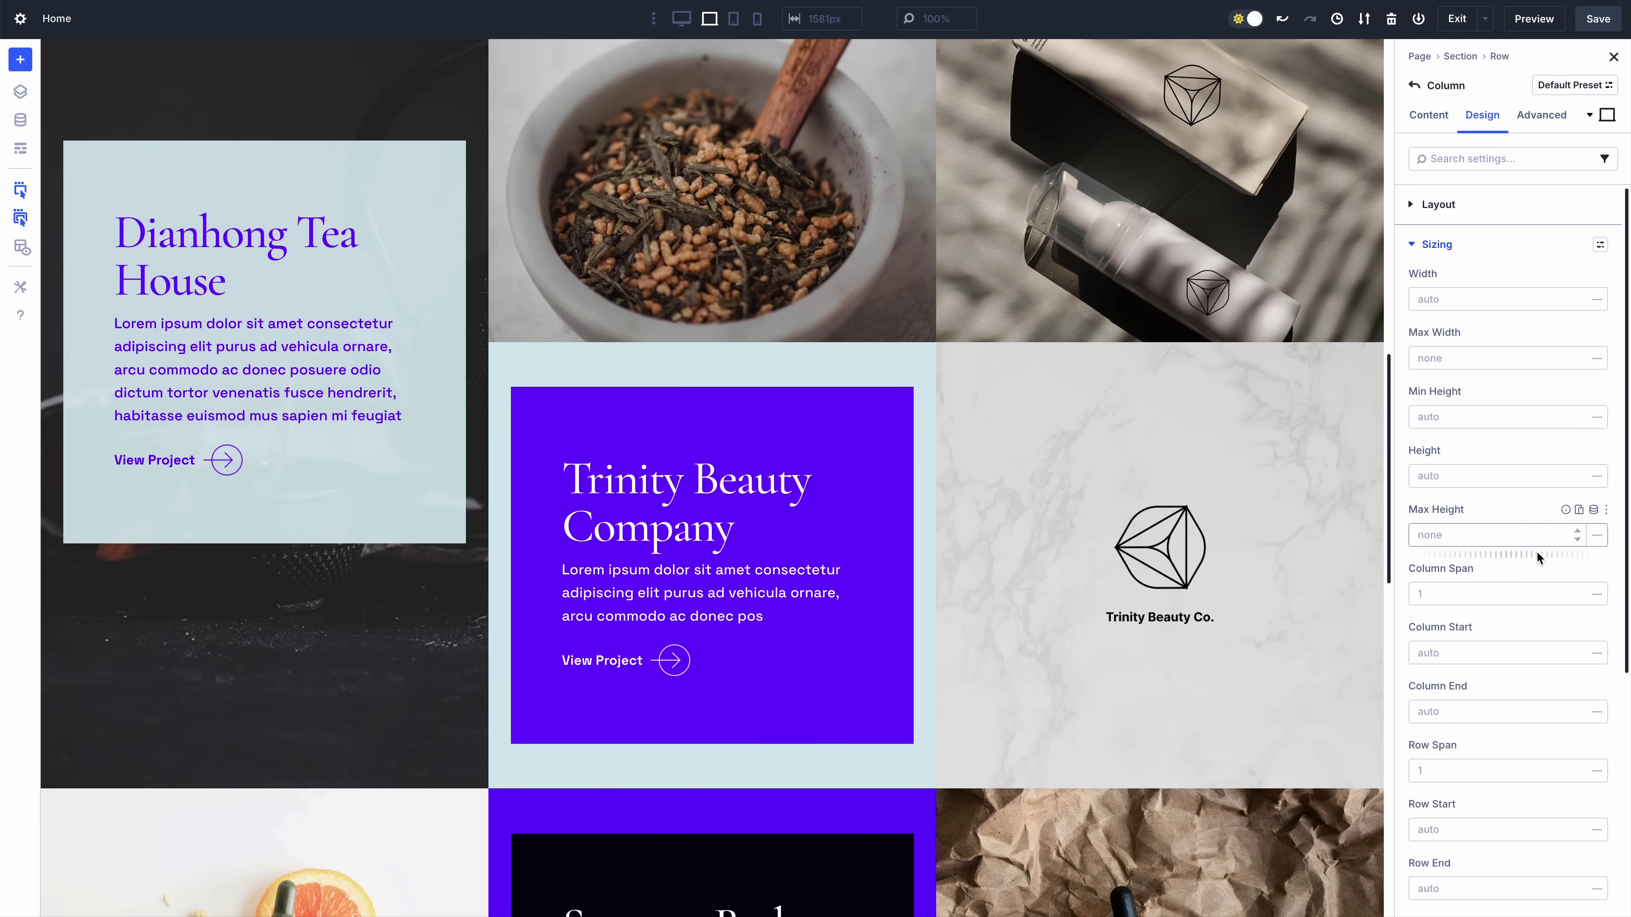
pyautogui.click(1541, 594)
pyautogui.write('2')
pyautogui.scroll(-6, 1146, 421)
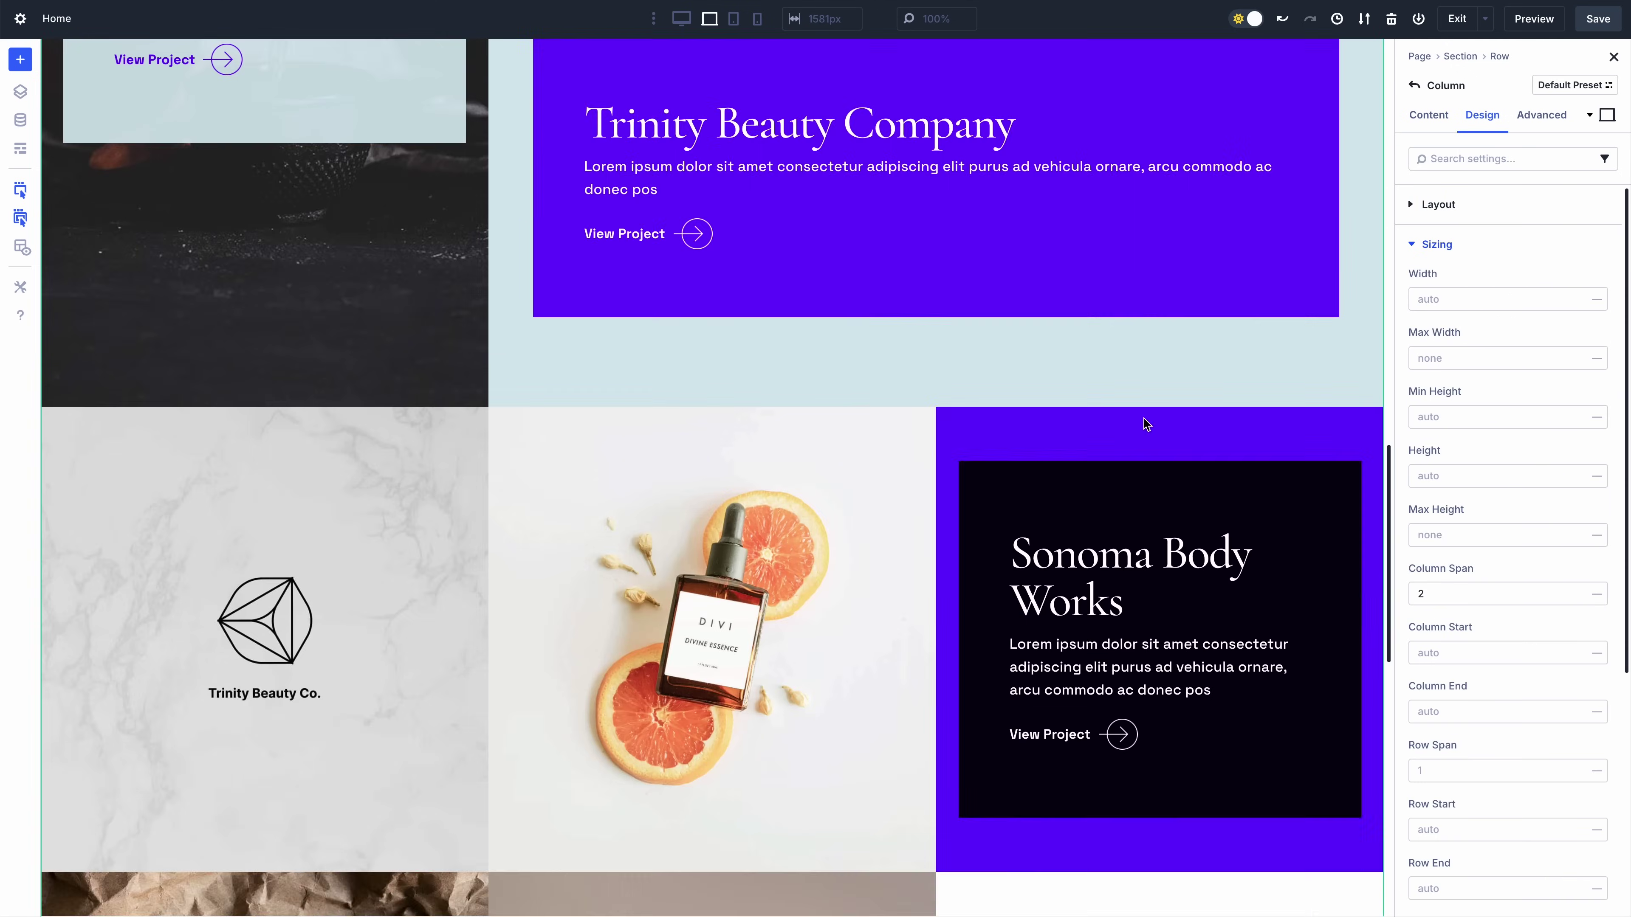
# Step: Give the Sonoma Body Works column a Row Span of 2
pyautogui.click(1147, 431)
pyautogui.click(1539, 58)
pyautogui.click(1482, 115)
pyautogui.click(1460, 244)
pyautogui.click(1574, 764)
pyautogui.write('2')
pyautogui.moveTo(1388, 578); pyautogui.dragTo(1387, 640)
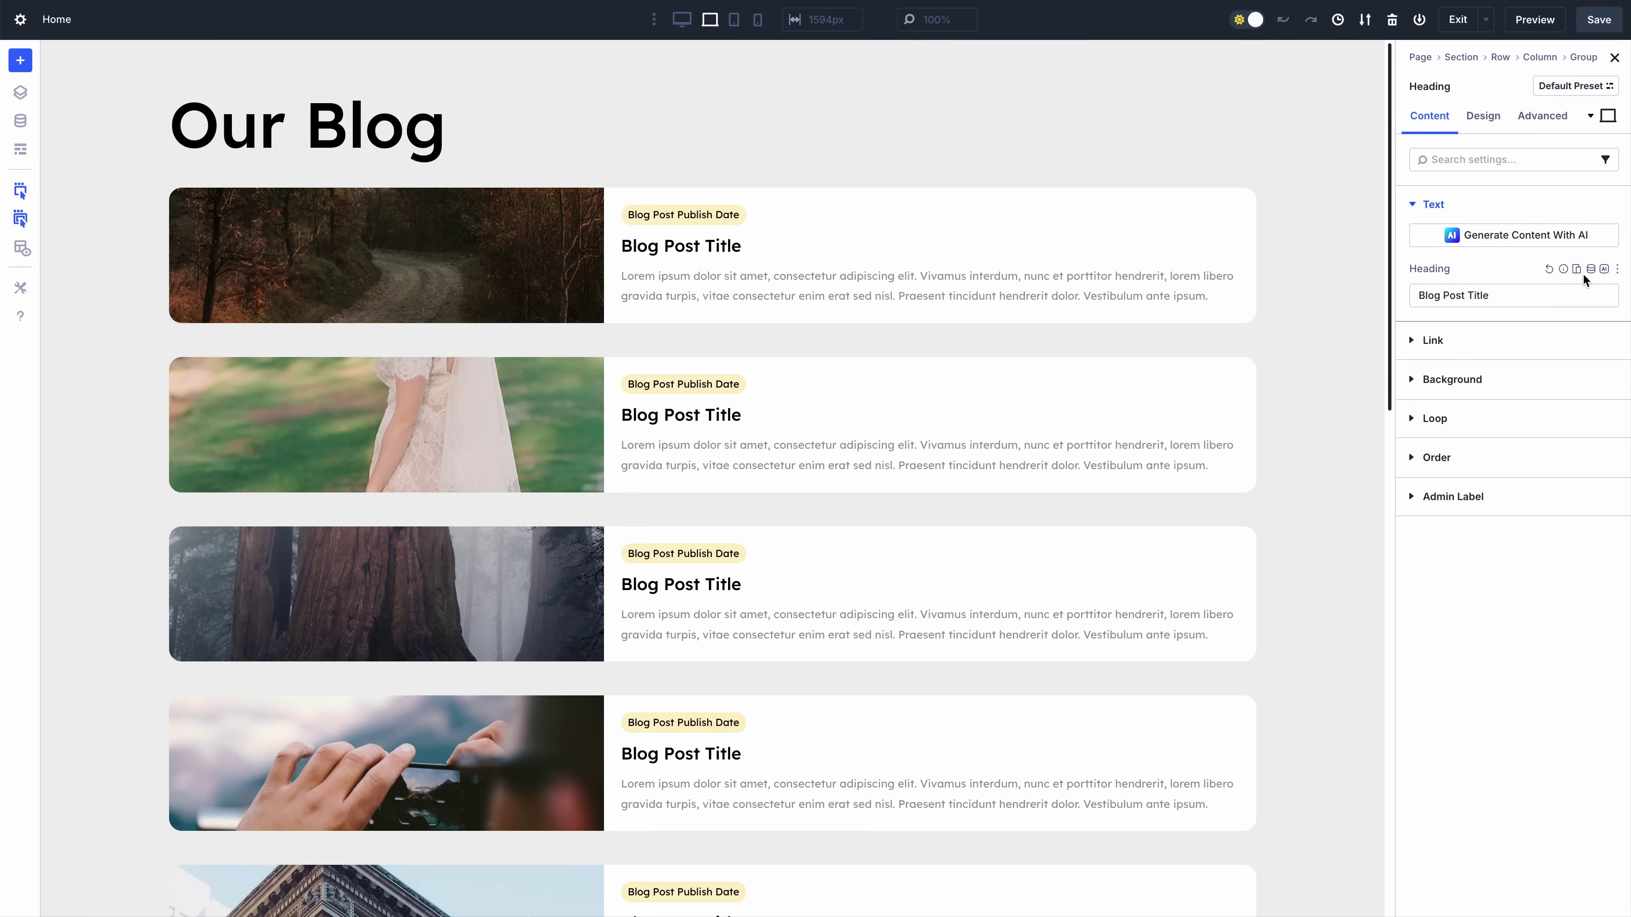
# Step: Fill the blog heading with the dynamic Loop Post Title
pyautogui.click(1594, 274)
pyautogui.click(1505, 328)
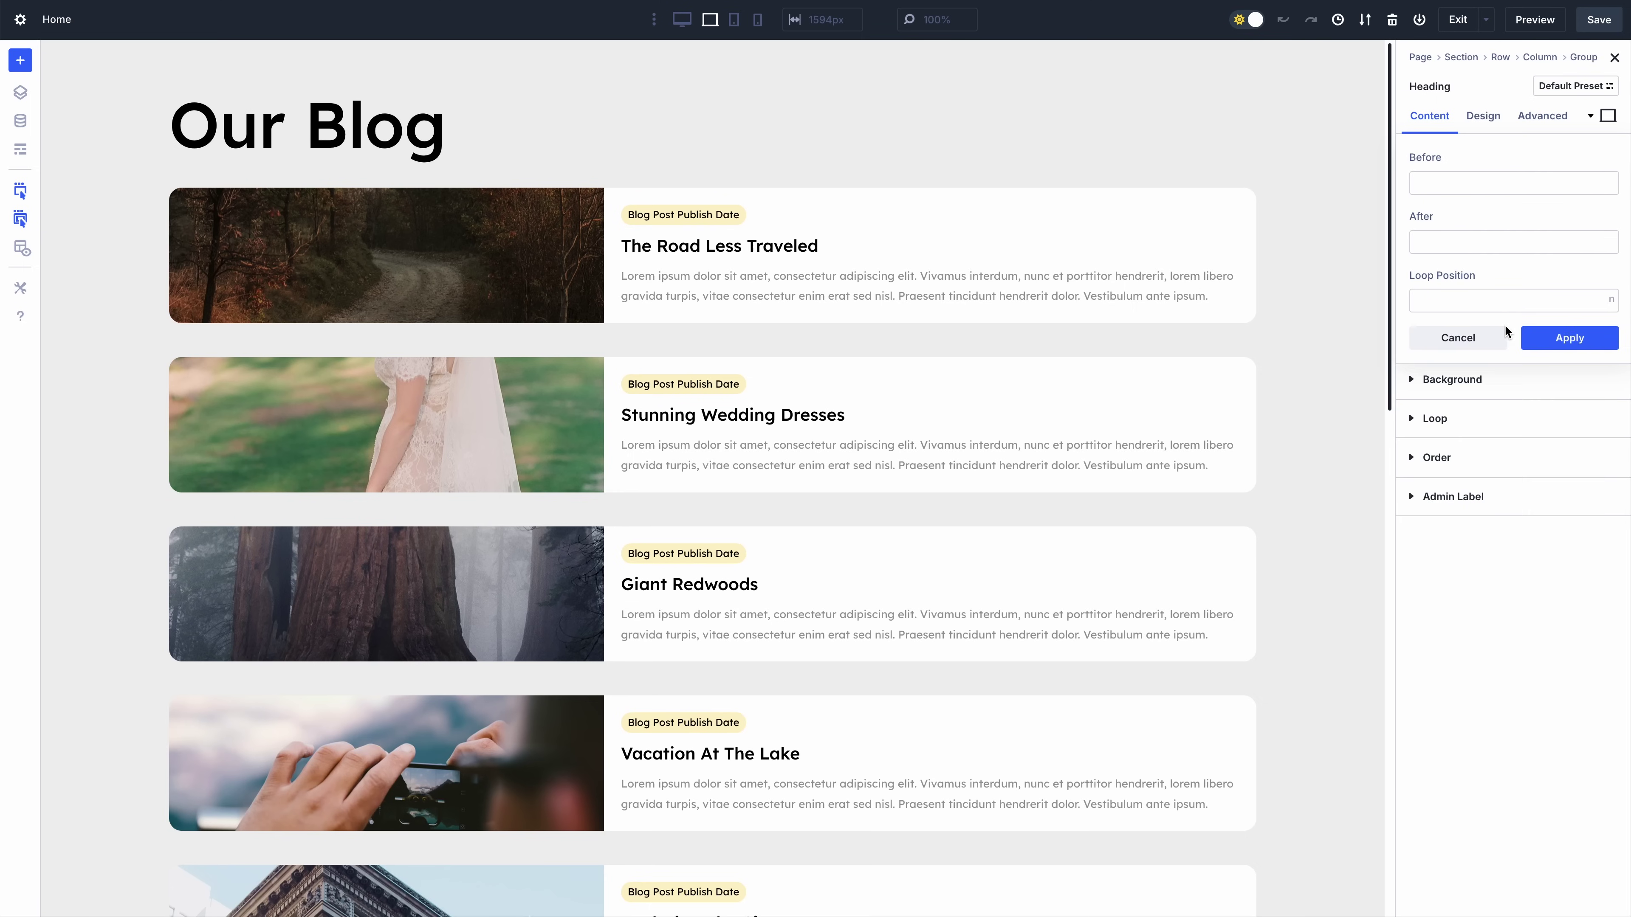
pyautogui.click(1562, 336)
pyautogui.moveTo(1390, 269)
pyautogui.mouseDown()
pyautogui.moveTo(1393, 450)
pyautogui.moveTo(1388, 263)
pyautogui.mouseUp()
# Step: Switch the blog row's layout to Grid with 3 columns
pyautogui.click(1500, 57)
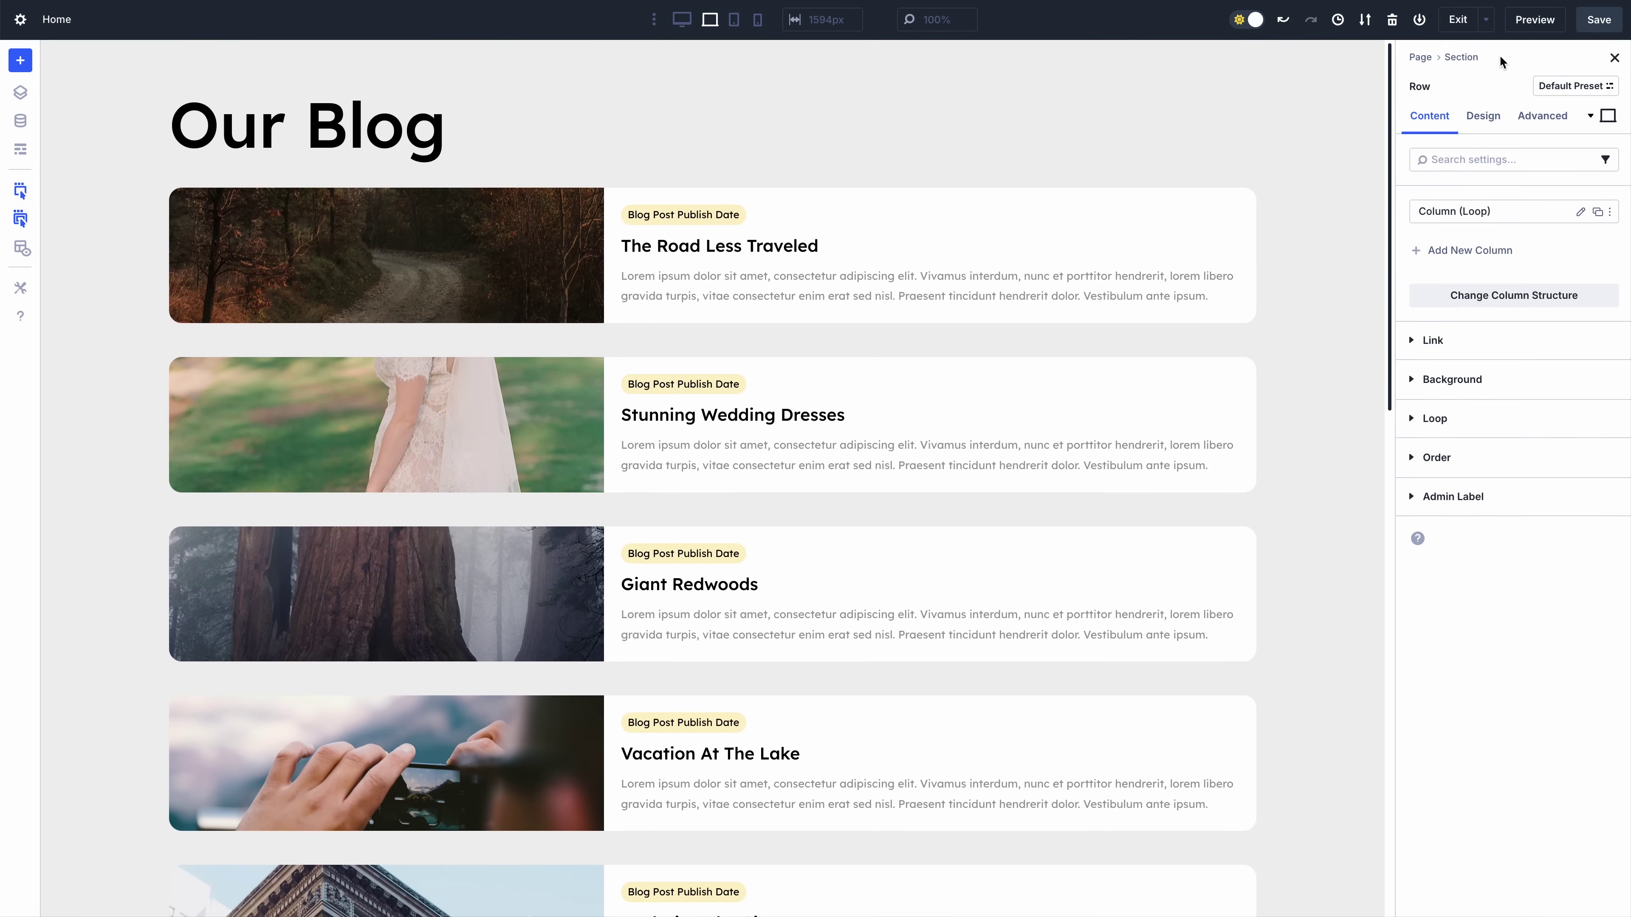
pyautogui.click(1490, 125)
pyautogui.click(1489, 203)
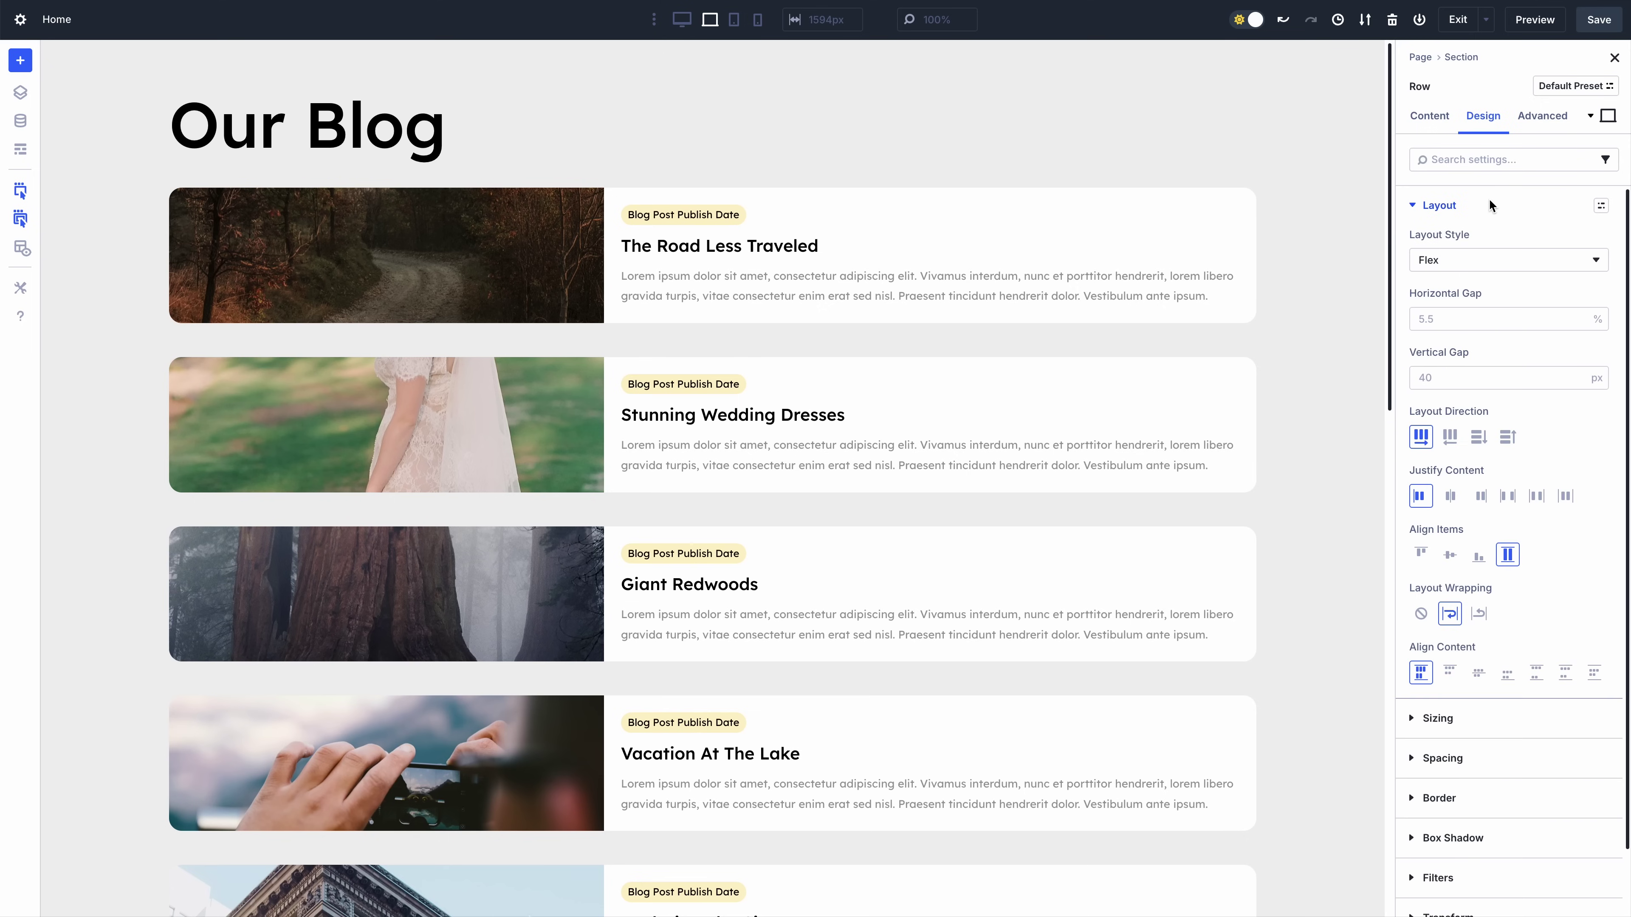
pyautogui.click(1504, 257)
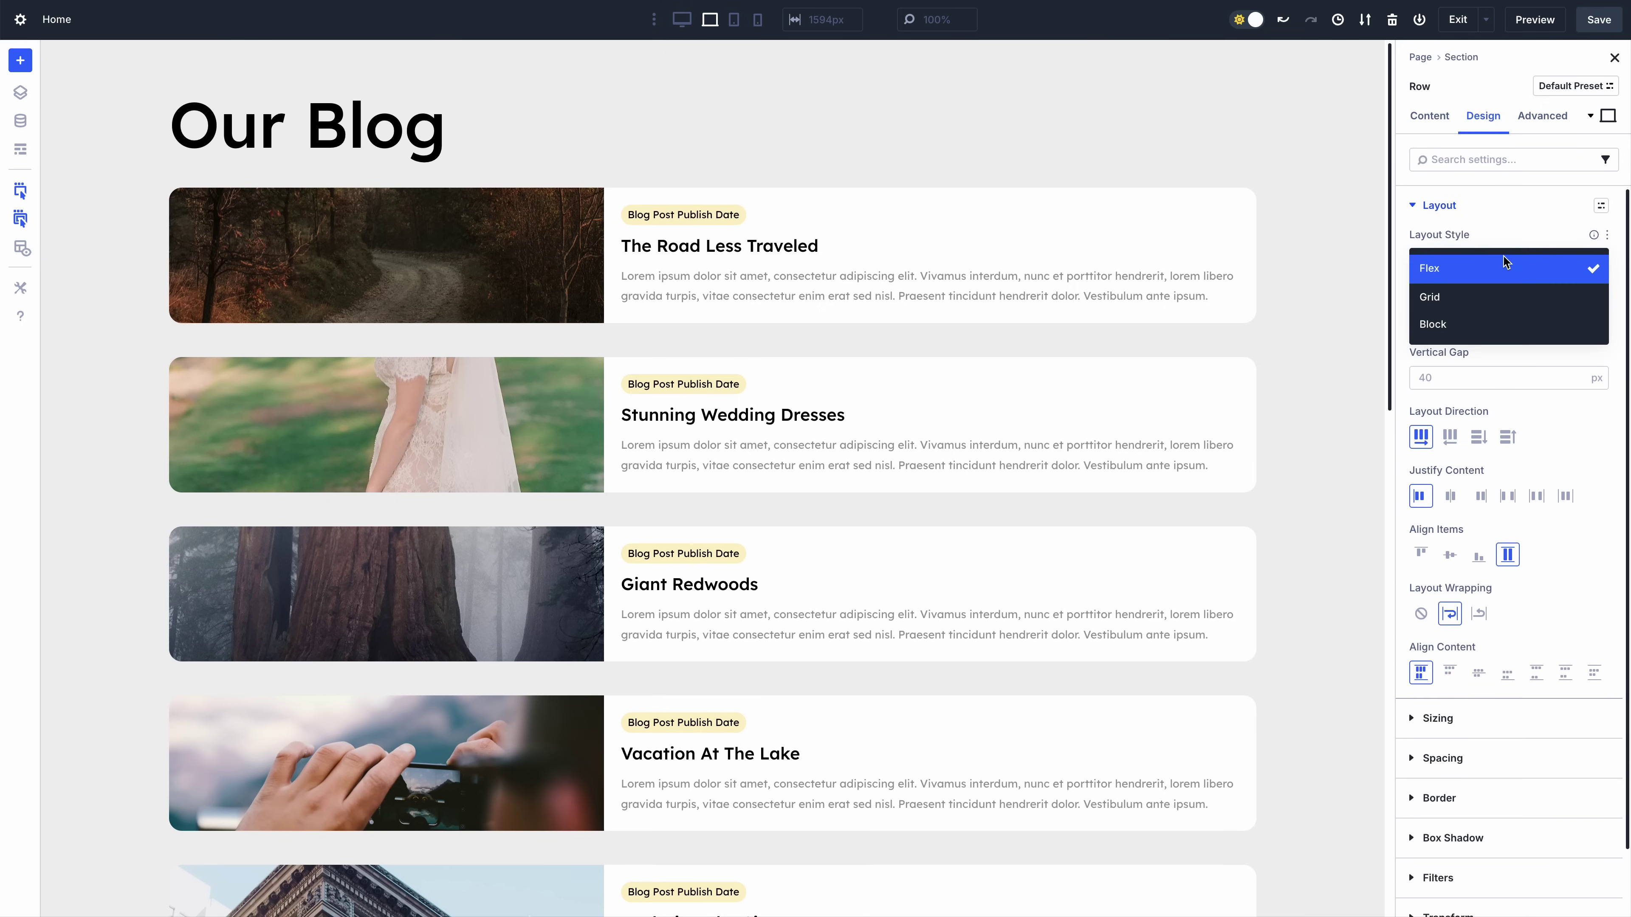
pyautogui.click(1460, 302)
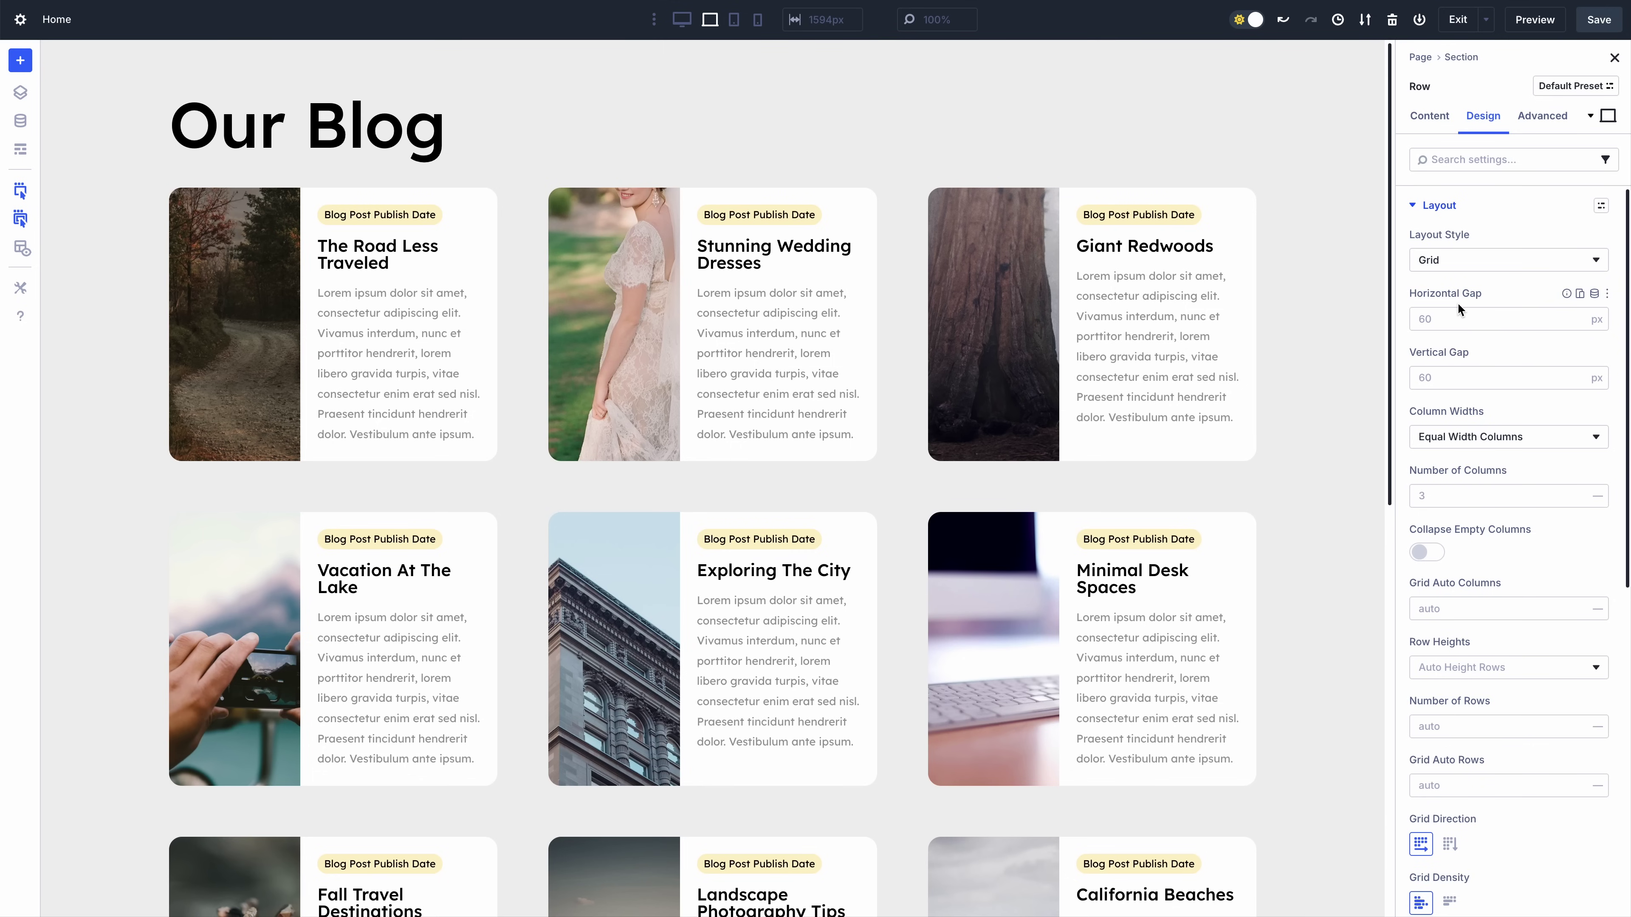
pyautogui.click(1578, 500)
pyautogui.click(1578, 500)
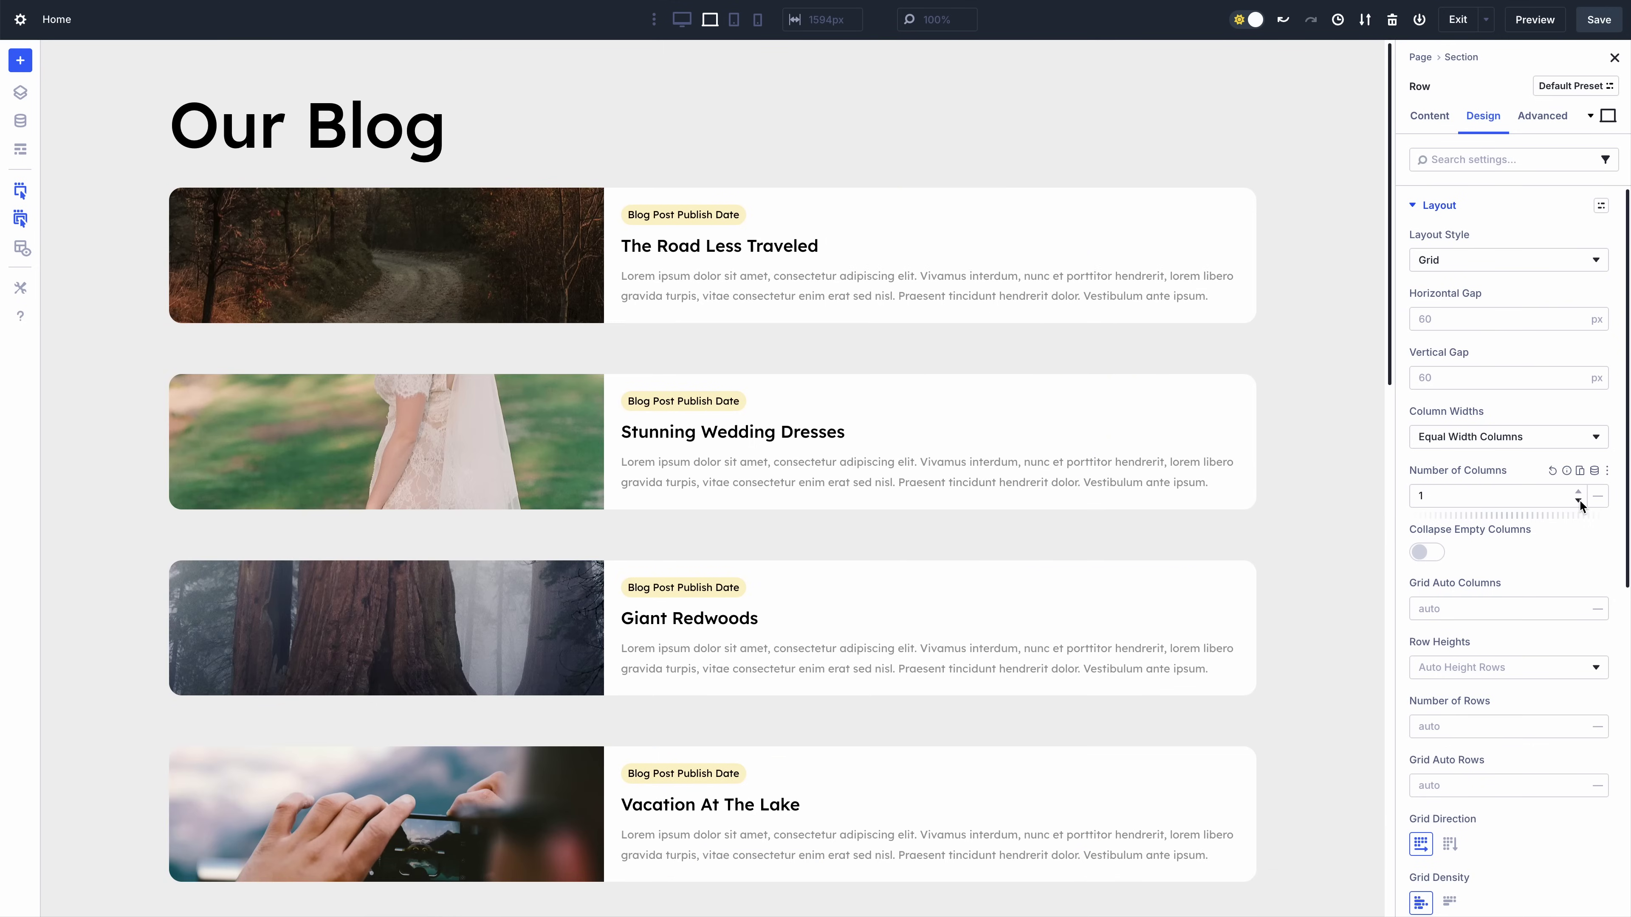
pyautogui.click(1578, 492)
pyautogui.click(1578, 492)
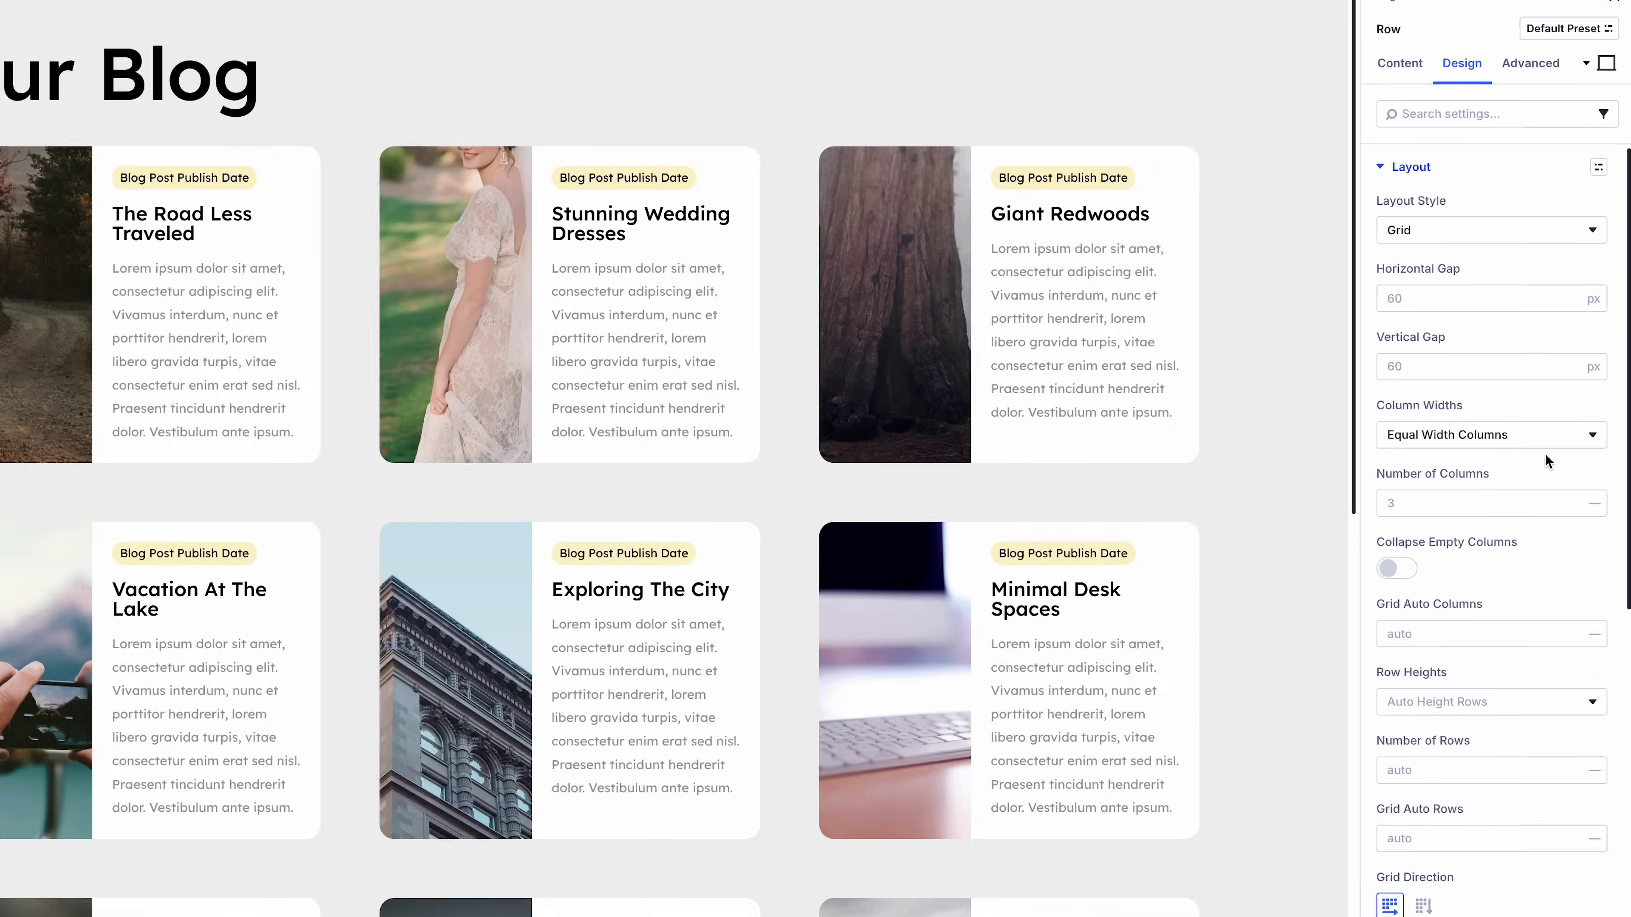
# Step: Set Manual Width Columns and replace '1fr 1fr' in the column template with '2fr'
pyautogui.click(1542, 440)
pyautogui.click(1400, 657)
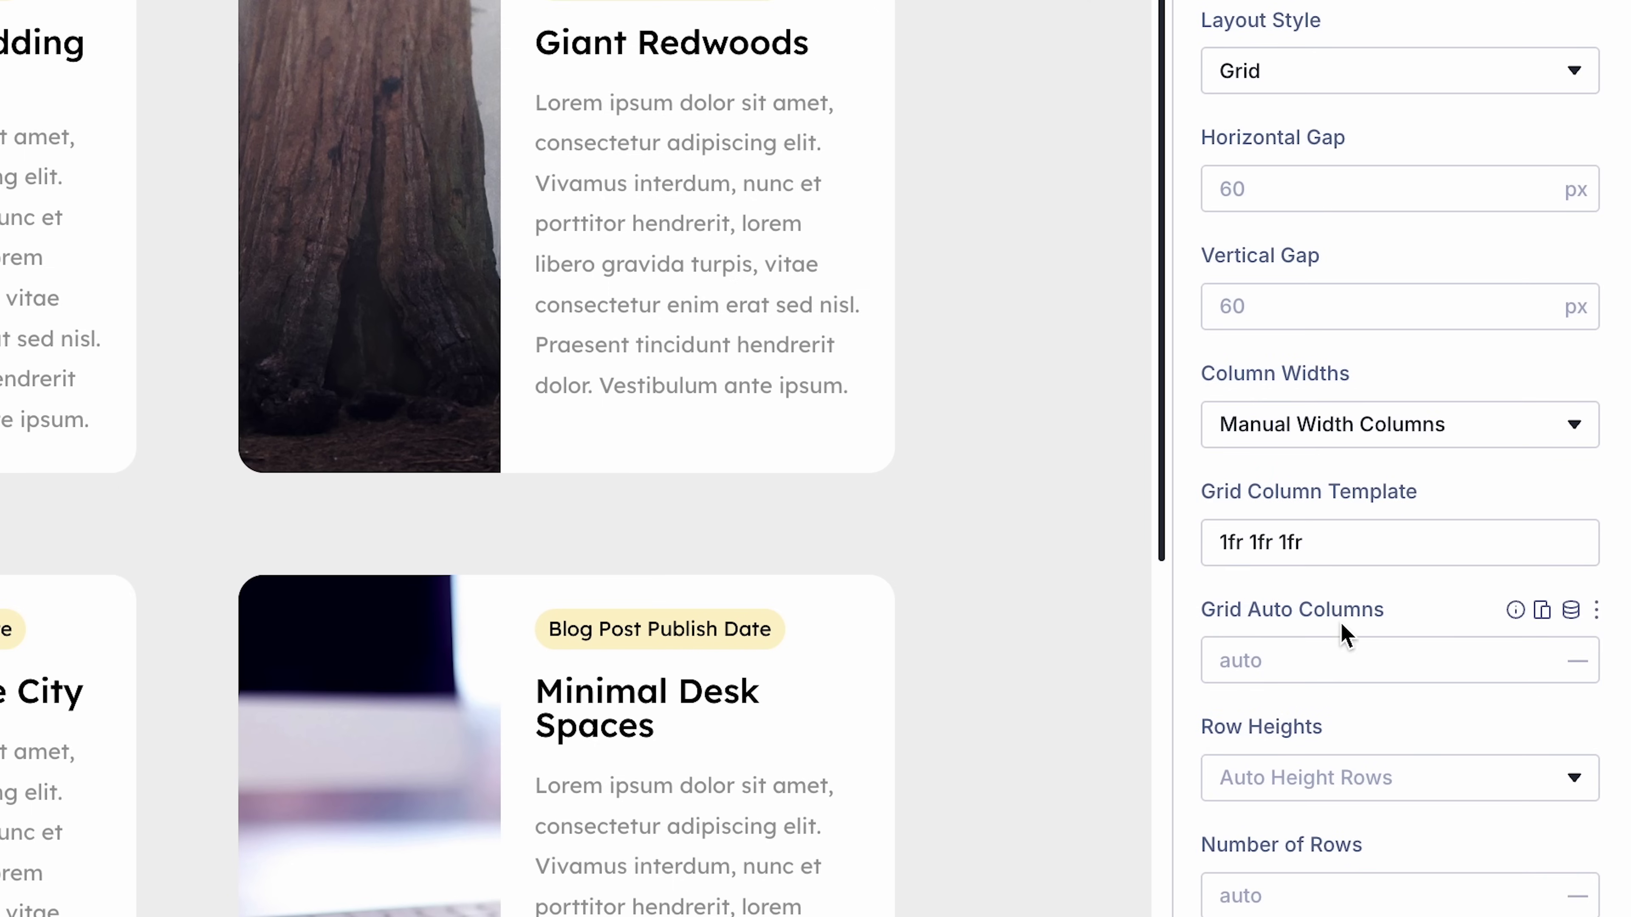
pyautogui.moveTo(1260, 549); pyautogui.dragTo(1318, 546)
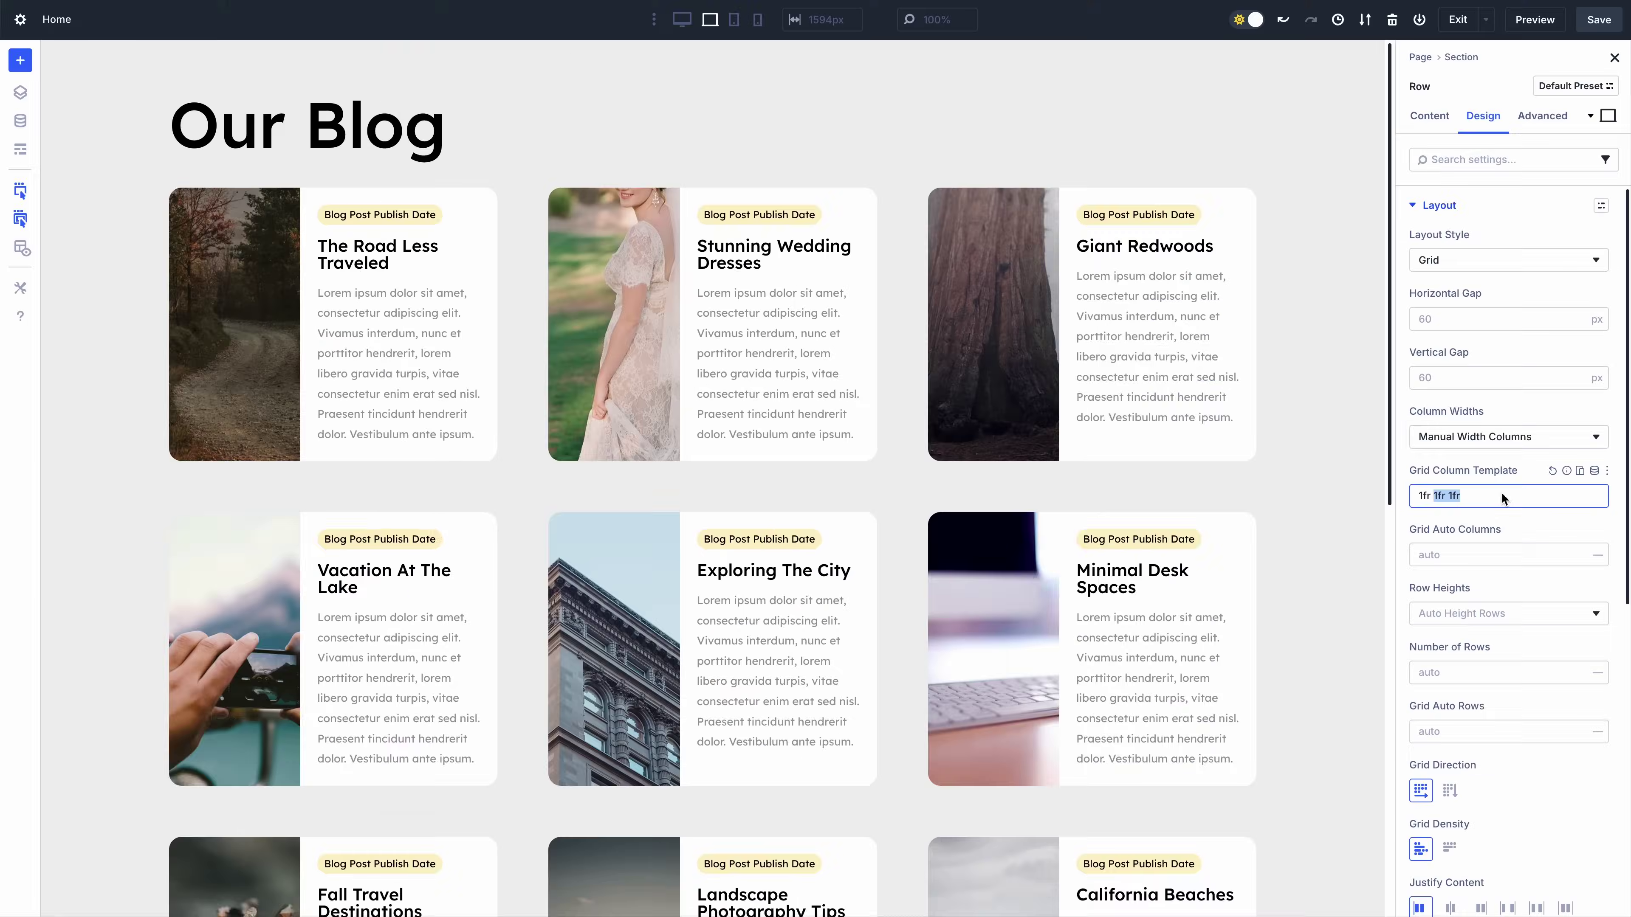
pyautogui.write('2fr')
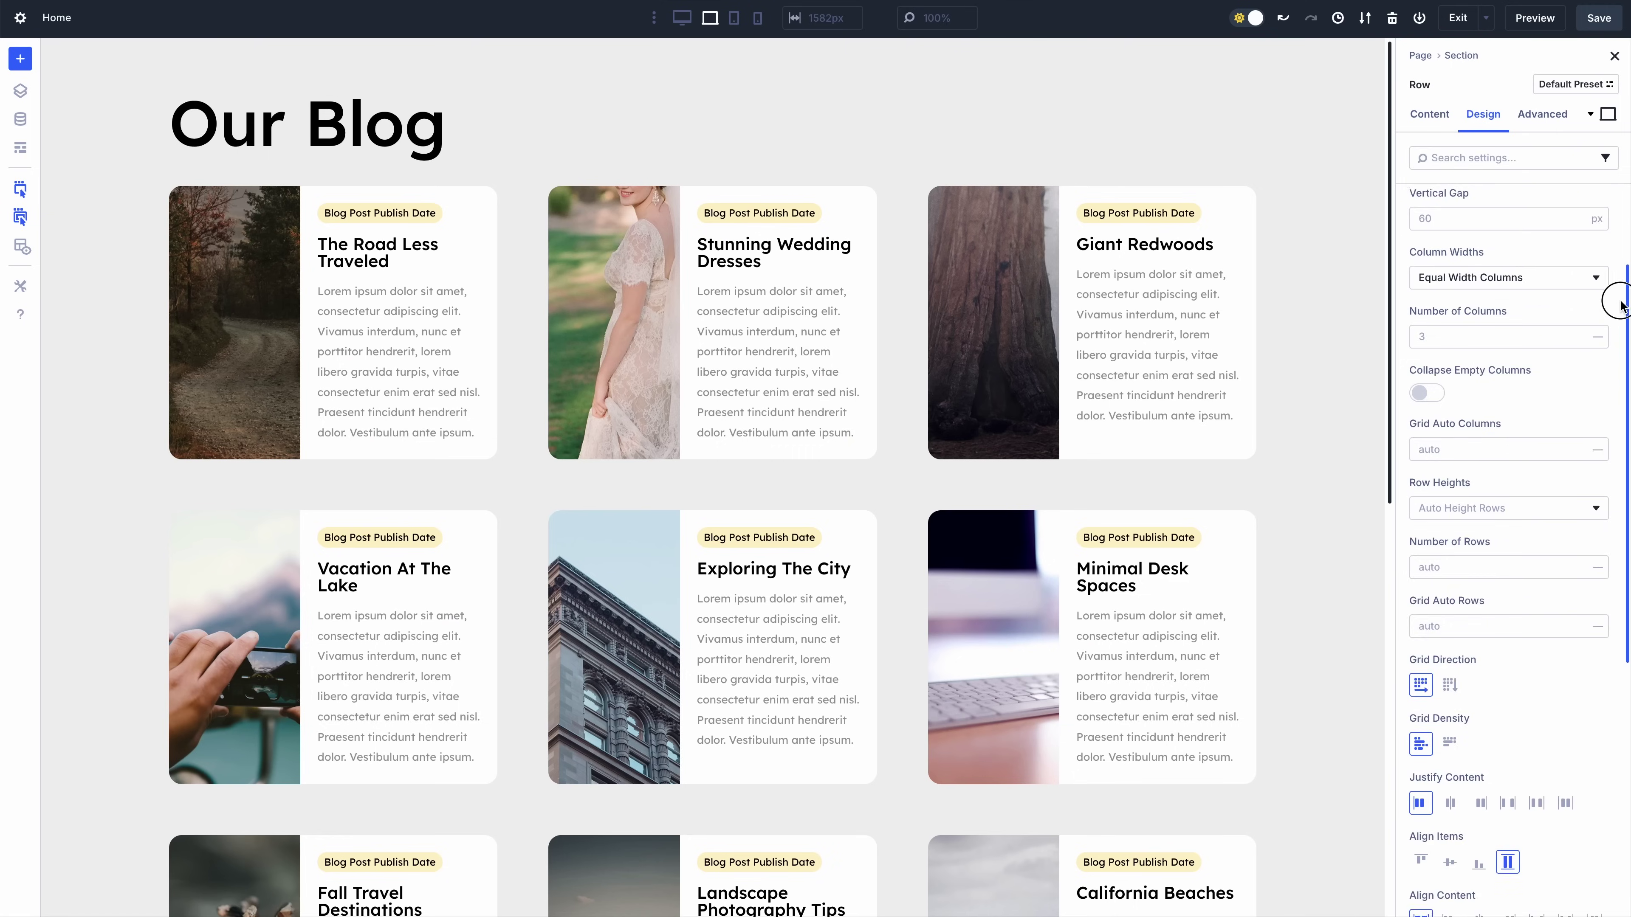
# Step: Add a grid offset rule making custom nth-child 4n+2 cards span 2 columns
pyautogui.scroll(-10, 1509, 450)
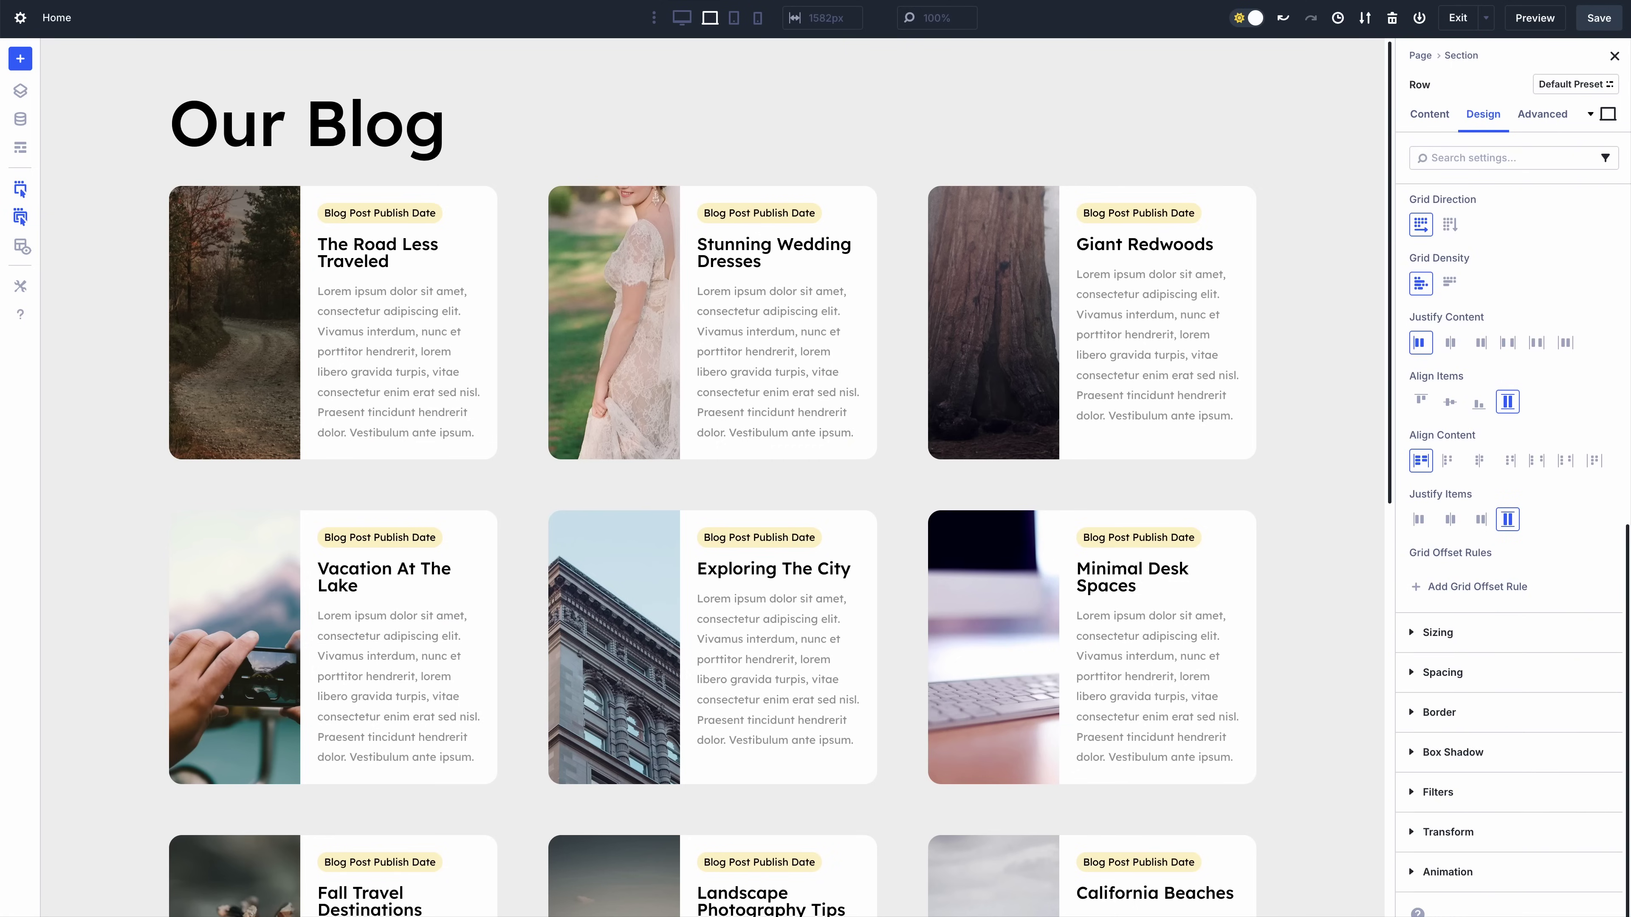
pyautogui.click(1475, 586)
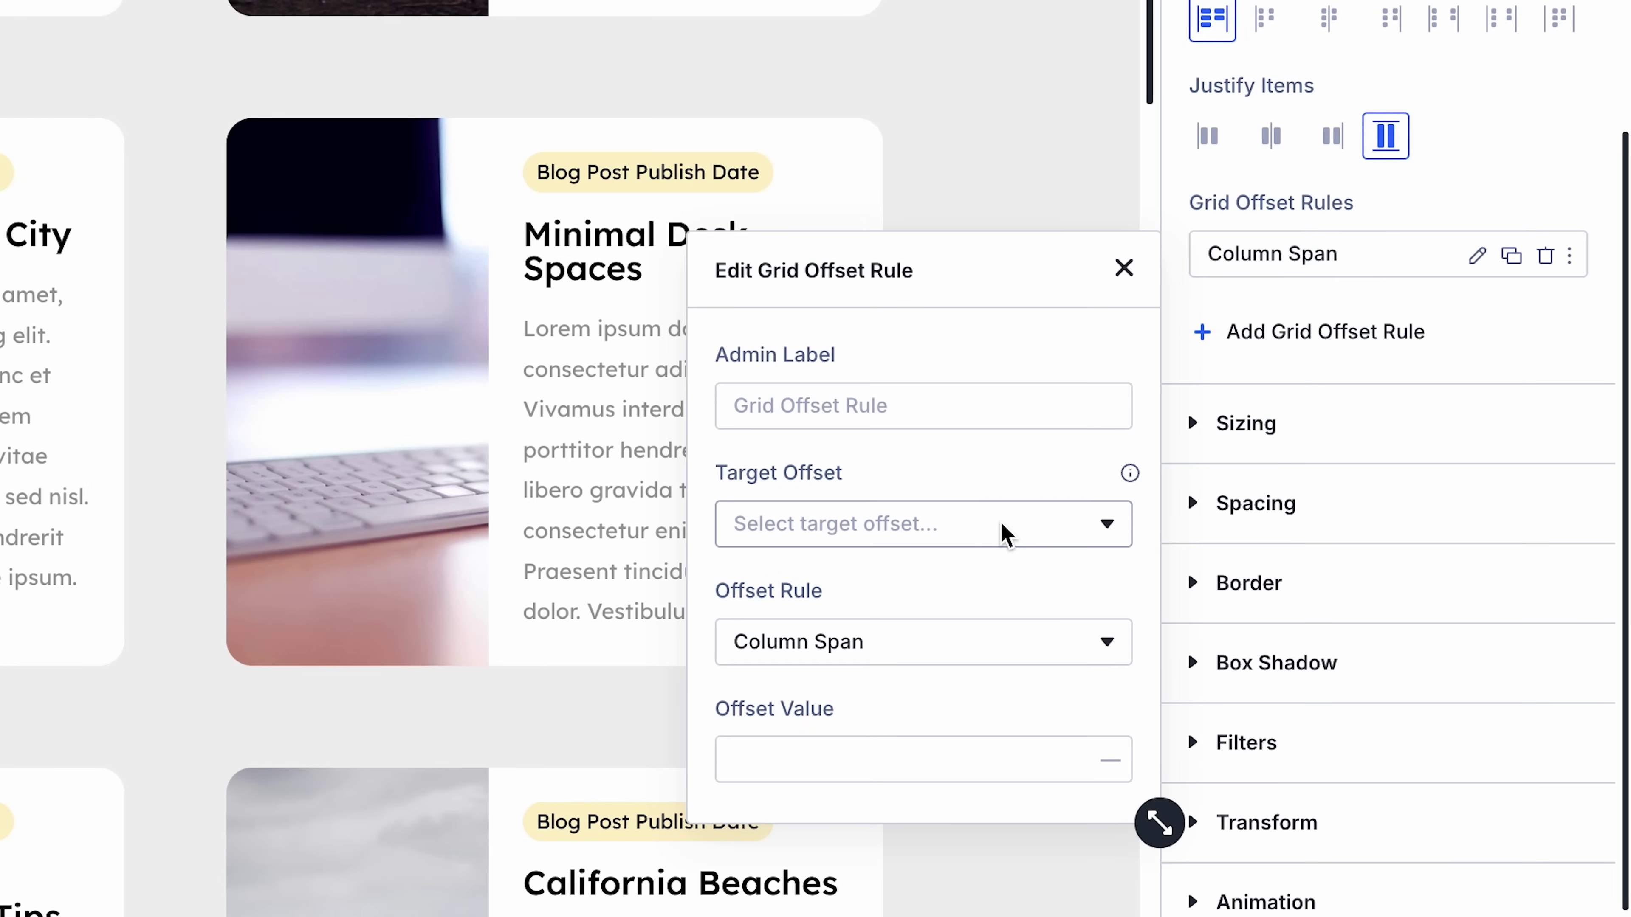
pyautogui.click(1317, 685)
pyautogui.click(936, 743)
pyautogui.click(857, 645)
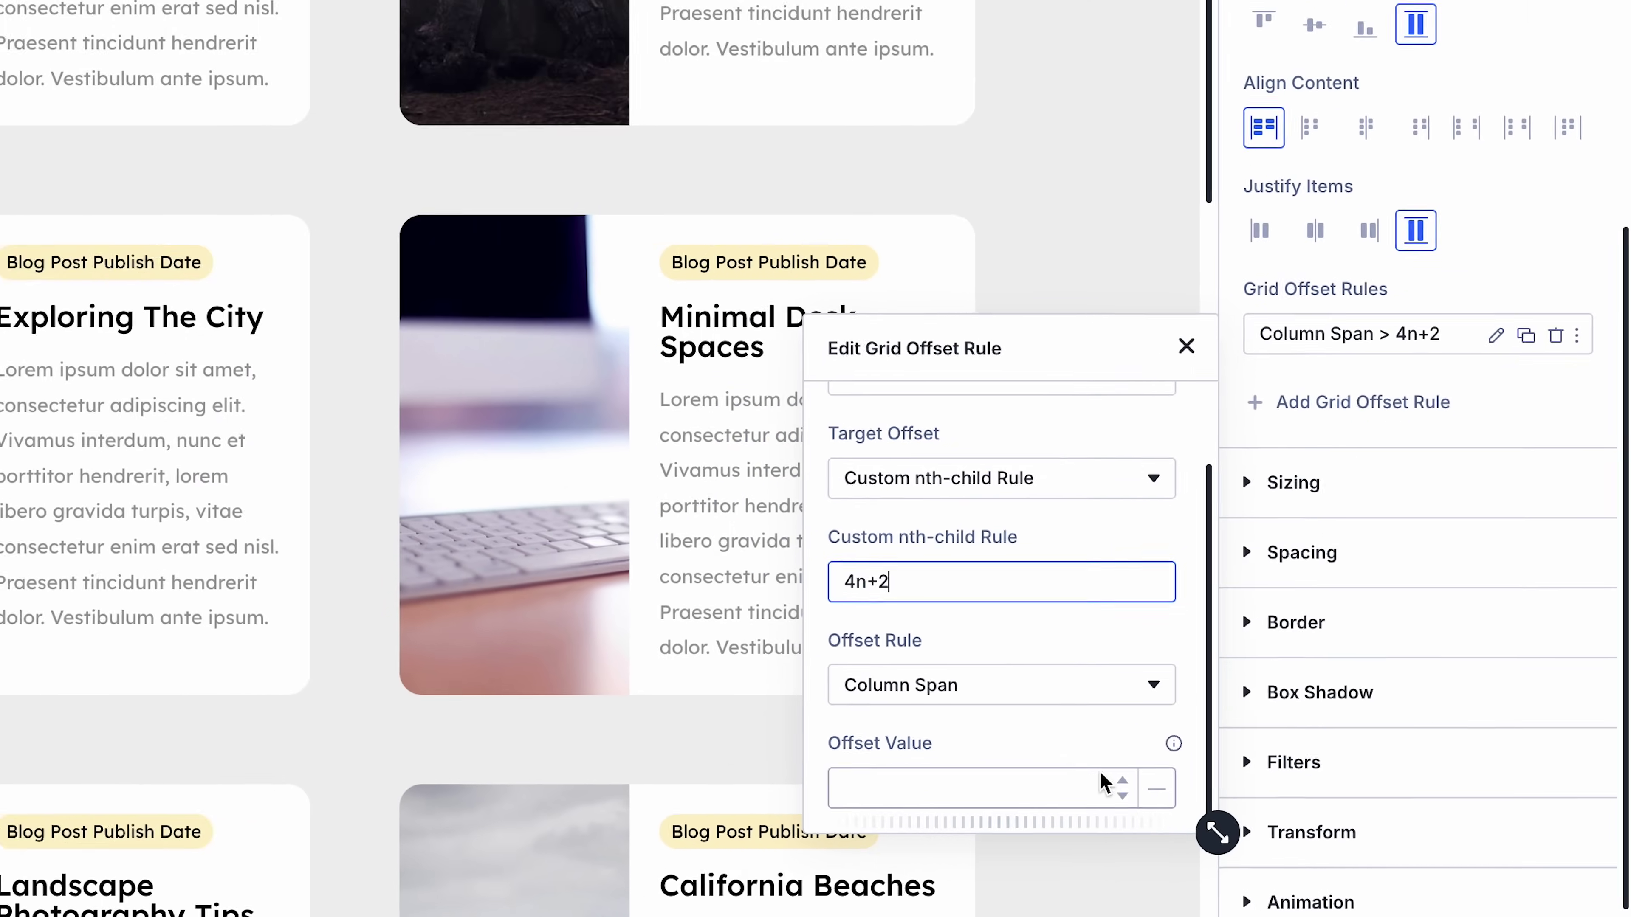
pyautogui.click(1051, 778)
pyautogui.click(1051, 778)
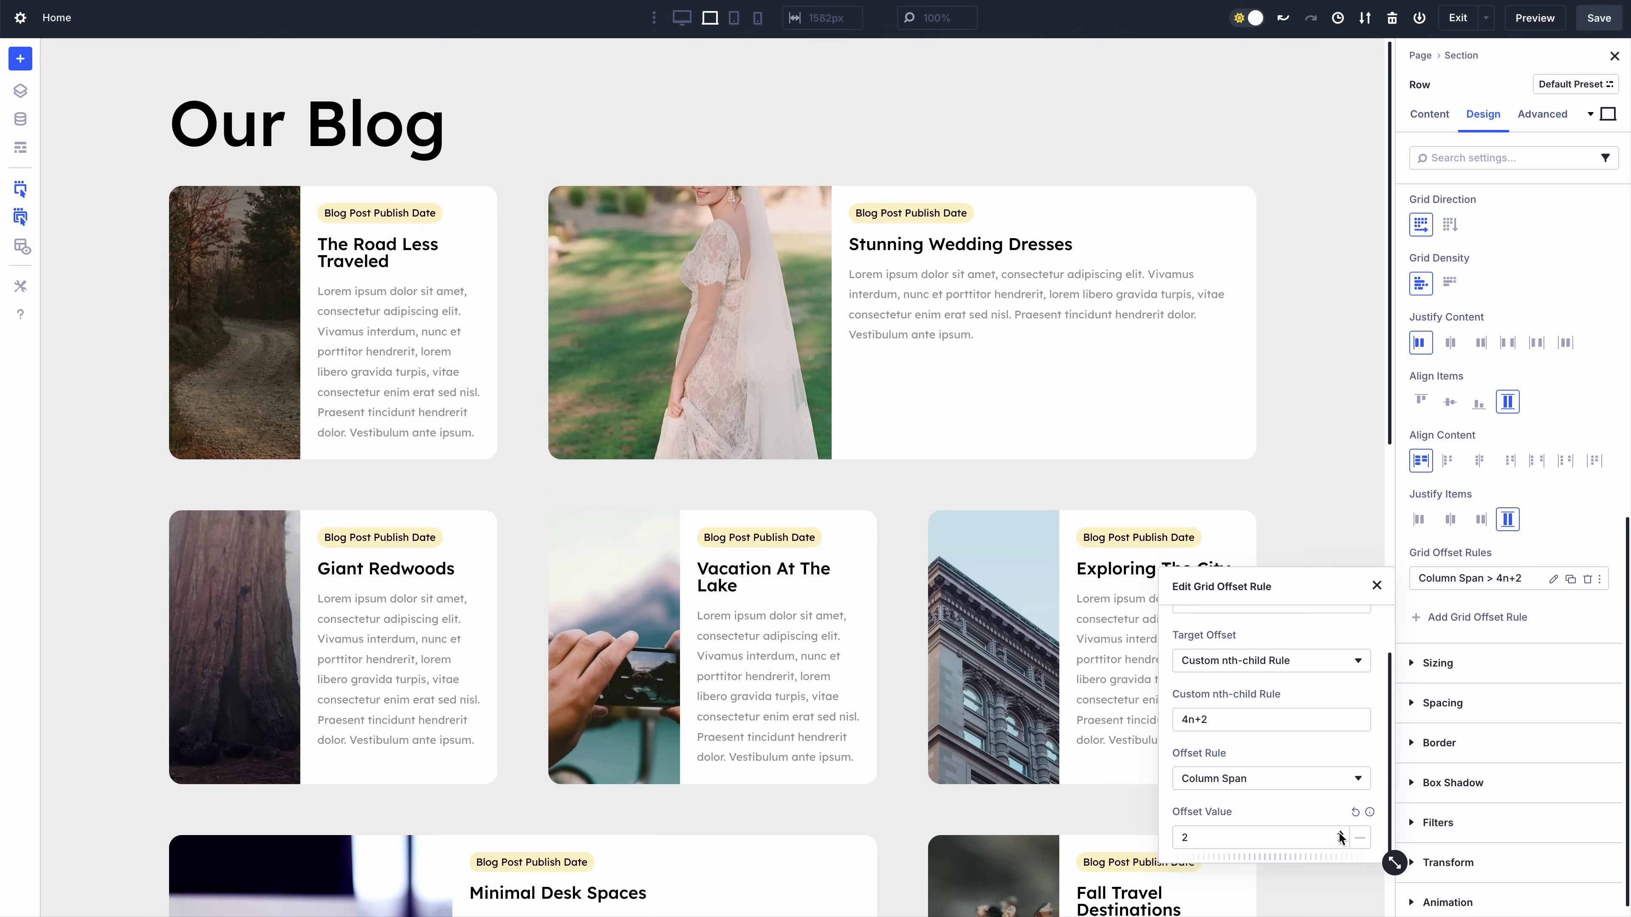
pyautogui.click(1375, 586)
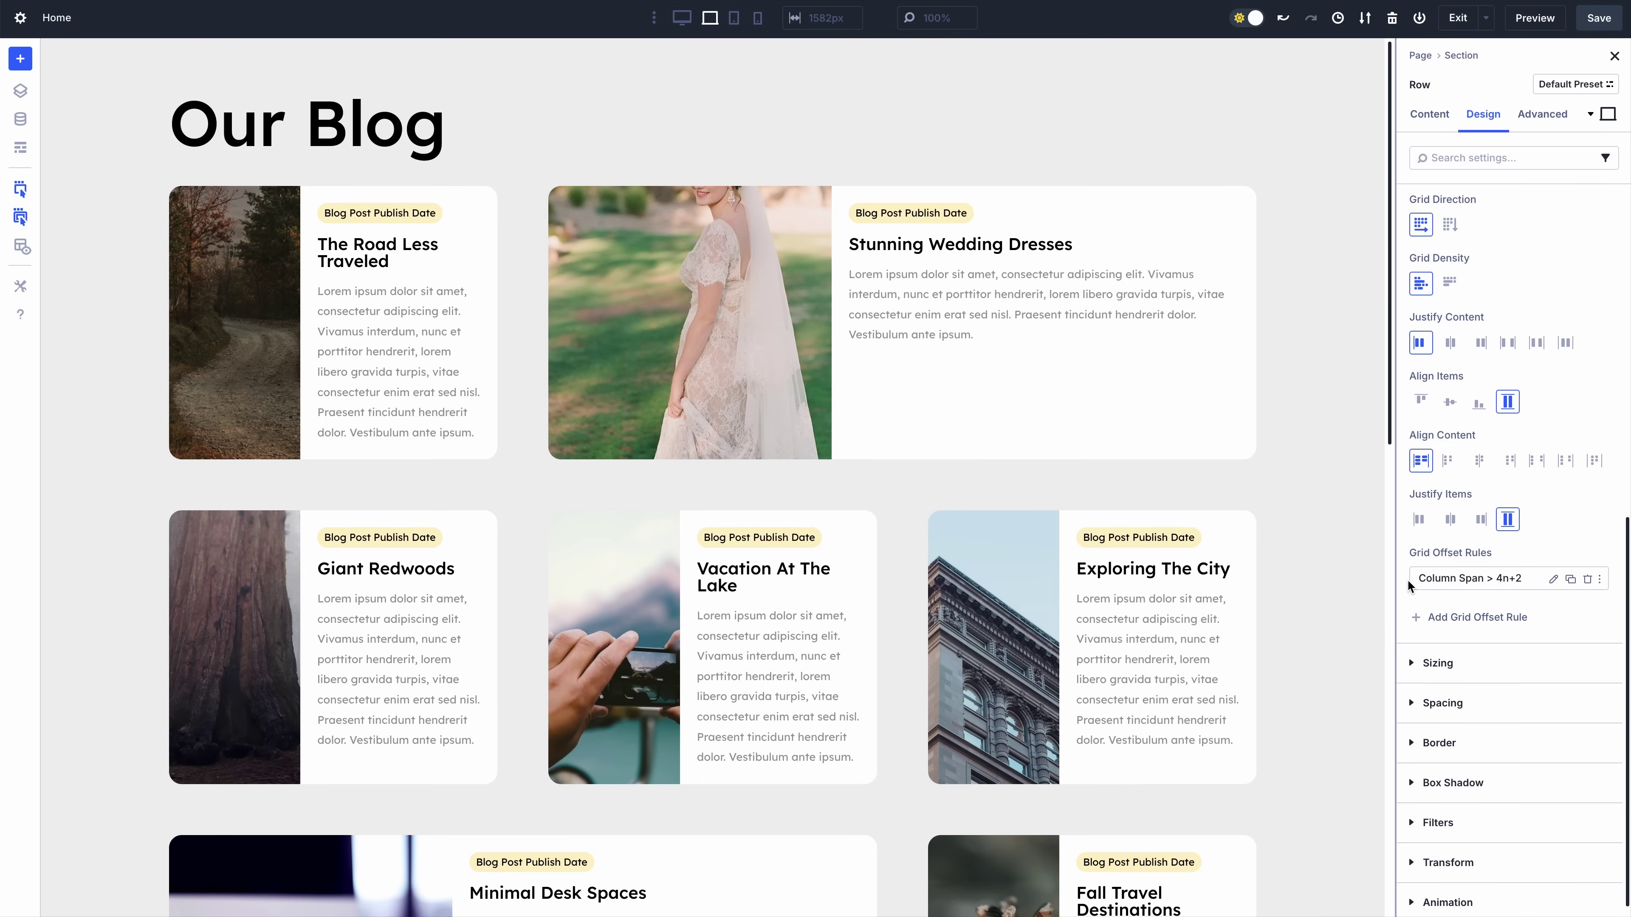
# Step: Duplicate the column span rule and change its nth-child pattern to 4n+3
pyautogui.click(1570, 578)
pyautogui.click(1553, 609)
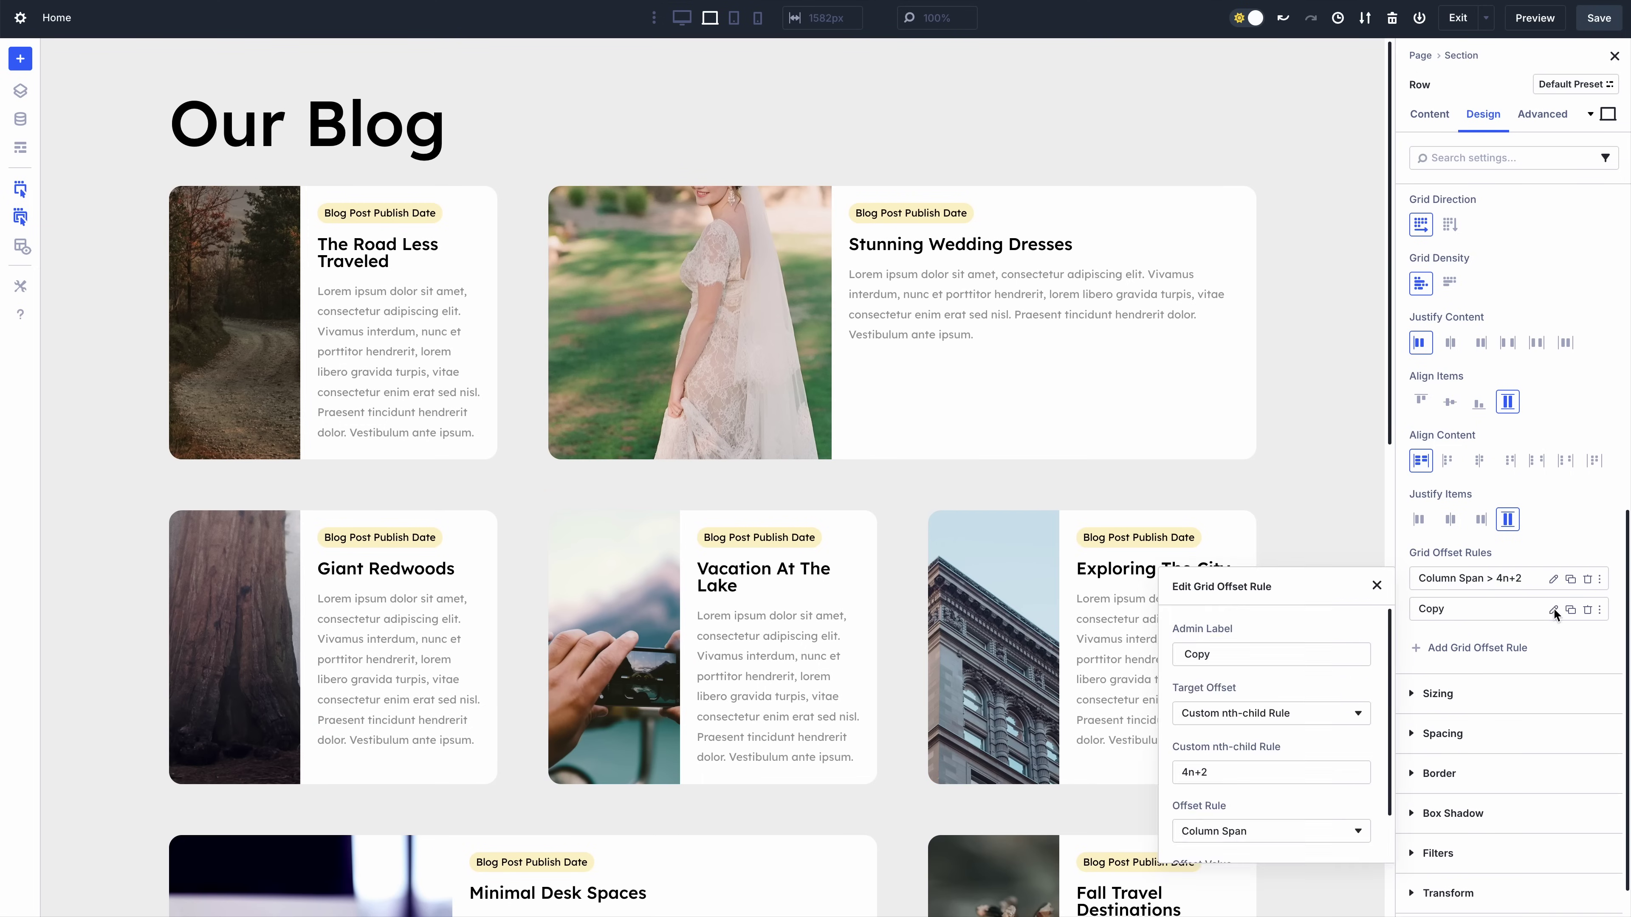
pyautogui.click(1239, 782)
pyautogui.press('BackSpace')
pyautogui.write('3')
pyautogui.click(1376, 585)
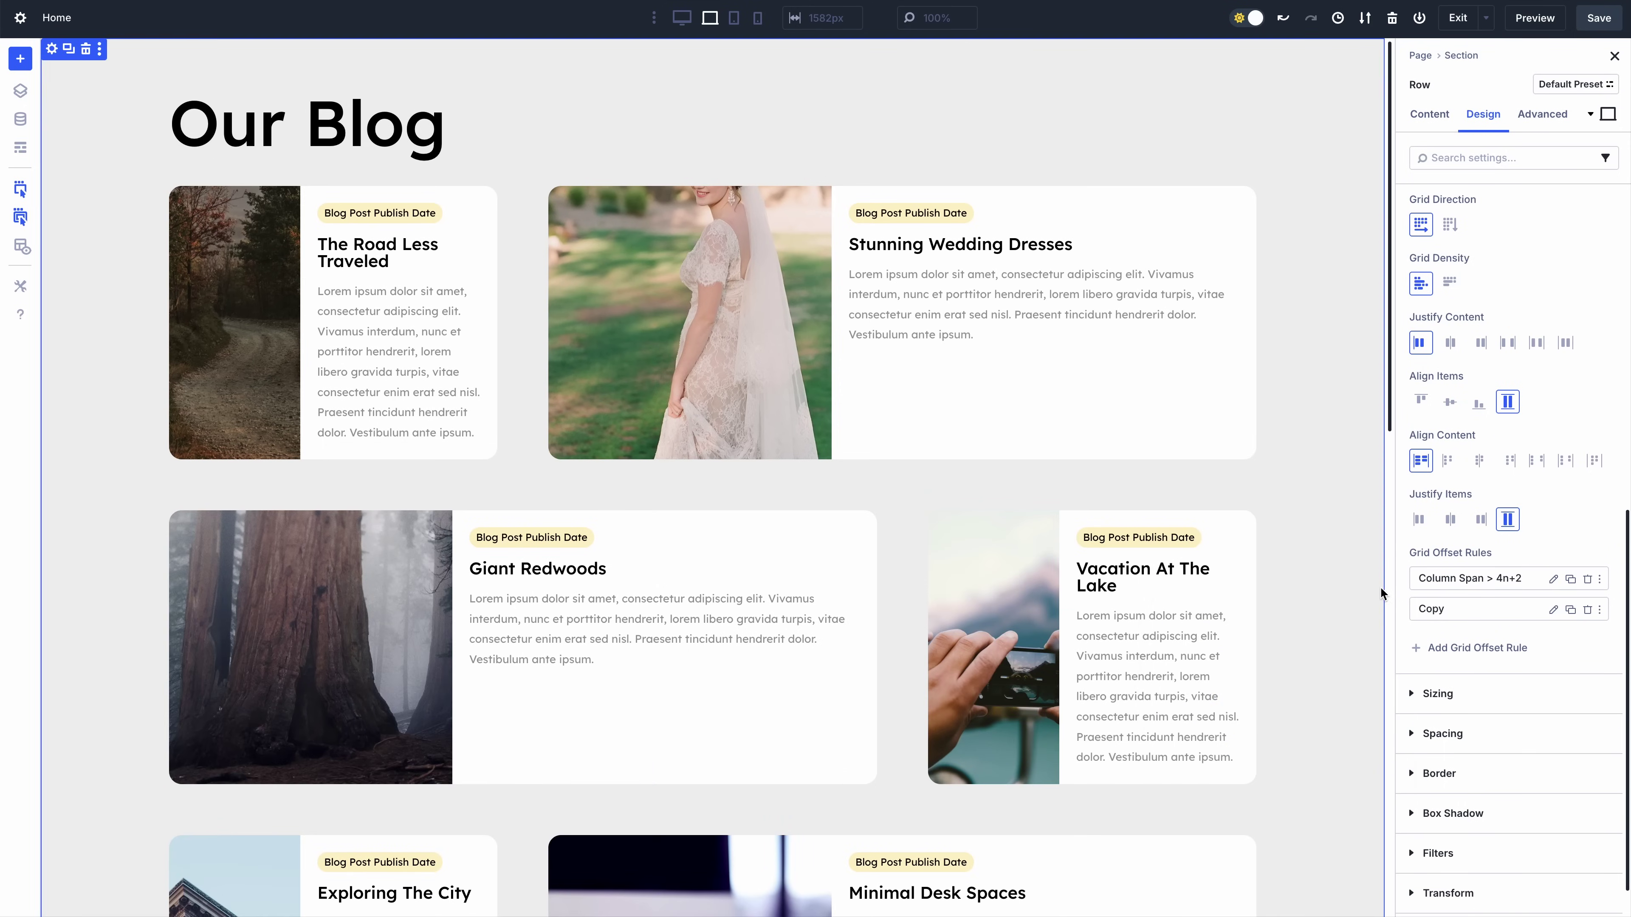
pyautogui.moveTo(1383, 405); pyautogui.dragTo(1372, 843)
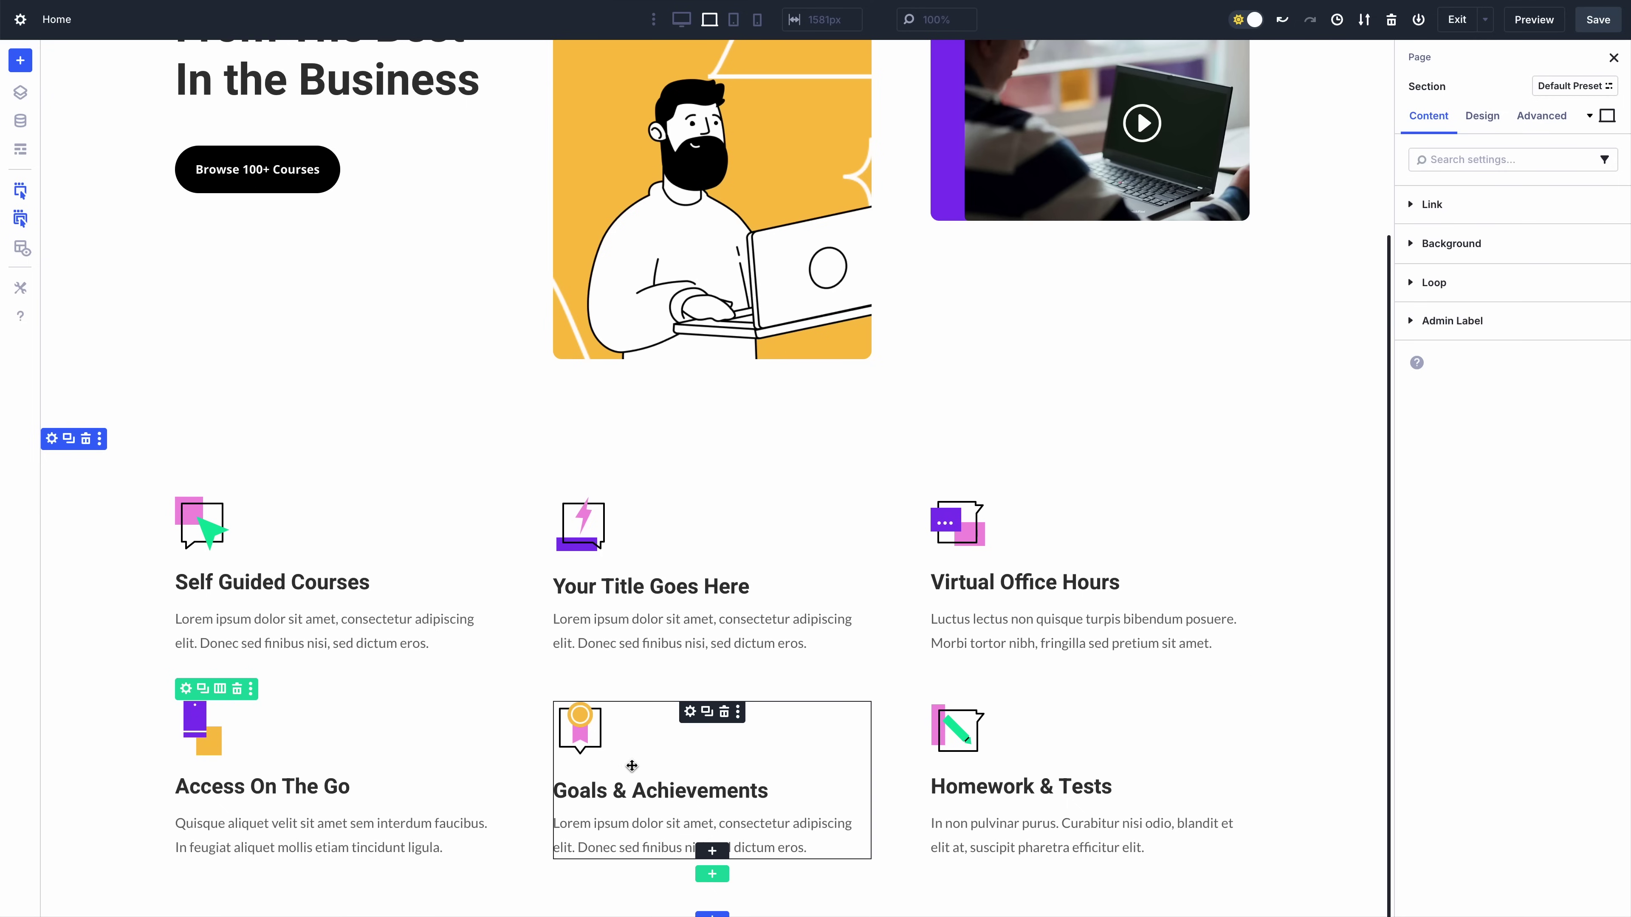
# Step: Add a custom attribute named 'alt' targeting the blurb's Image or Icon
pyautogui.click(1540, 117)
pyautogui.click(1466, 206)
pyautogui.click(1455, 246)
pyautogui.click(1295, 372)
pyautogui.click(1256, 378)
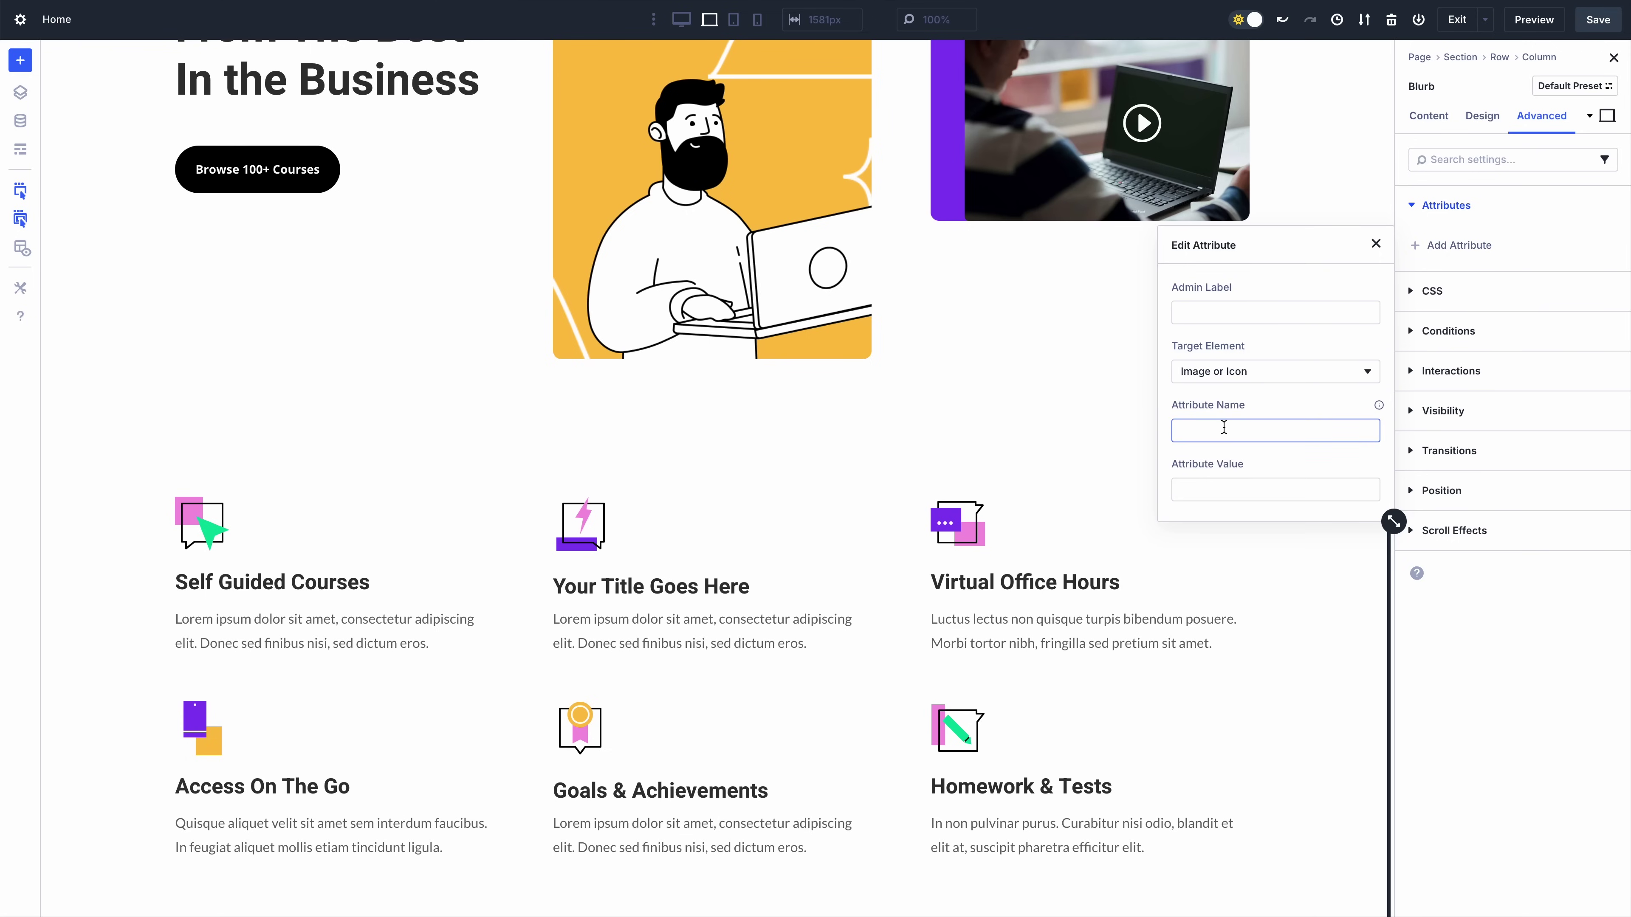
pyautogui.write('alt')
pyautogui.press('Tab')
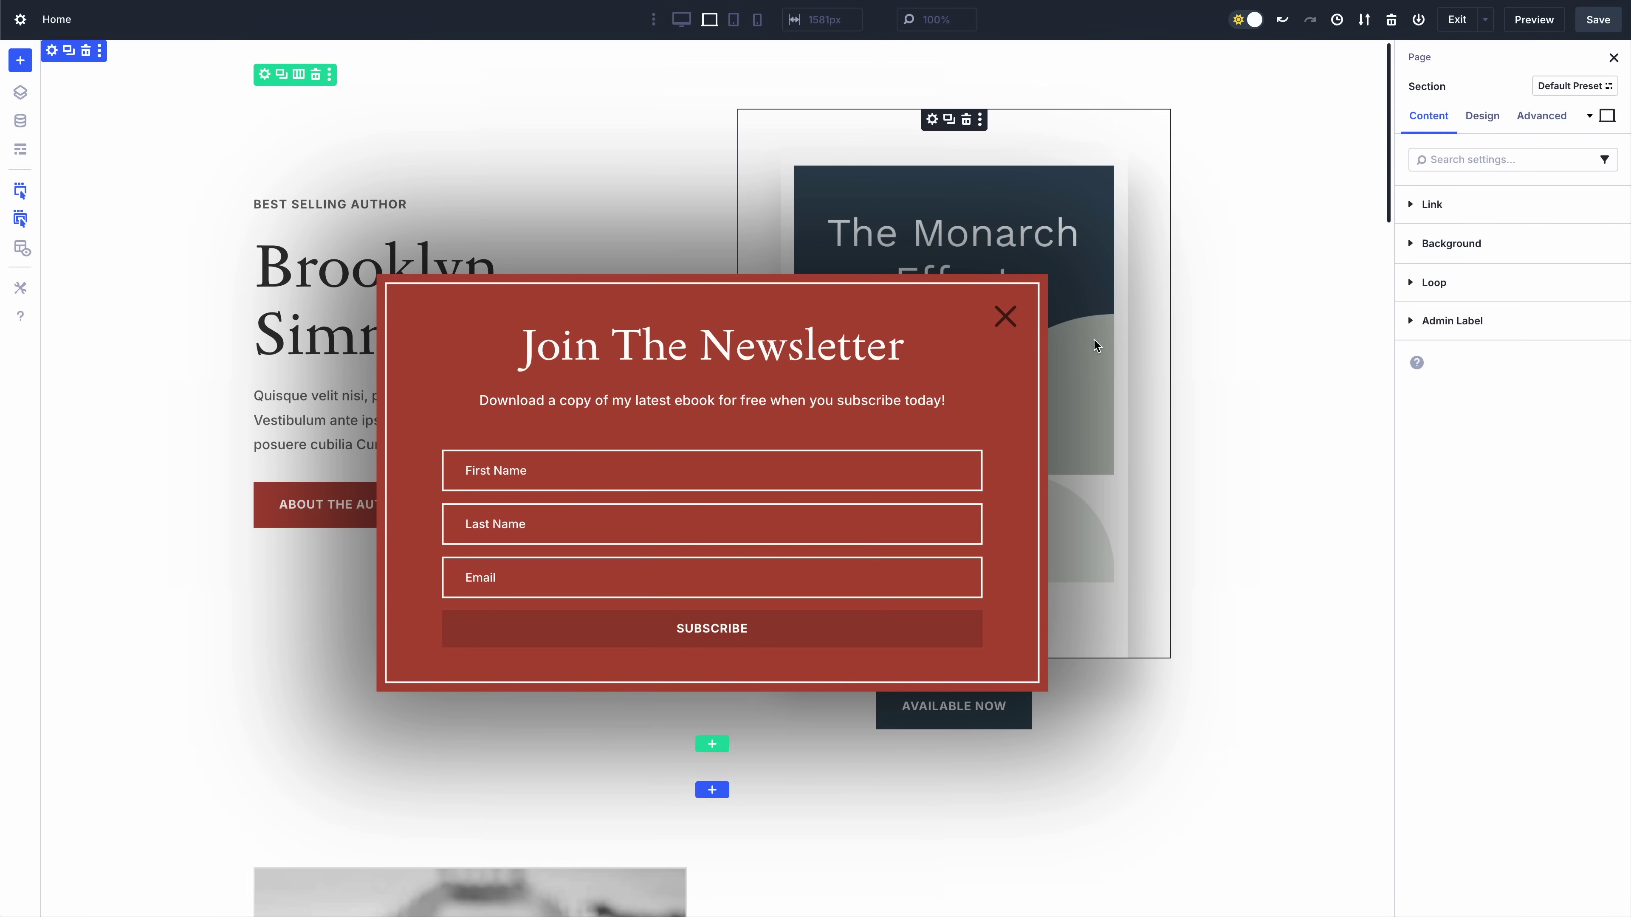
# Step: Add a role attribute with value 'button' to the popup's close icon
pyautogui.click(1005, 316)
pyautogui.click(1521, 119)
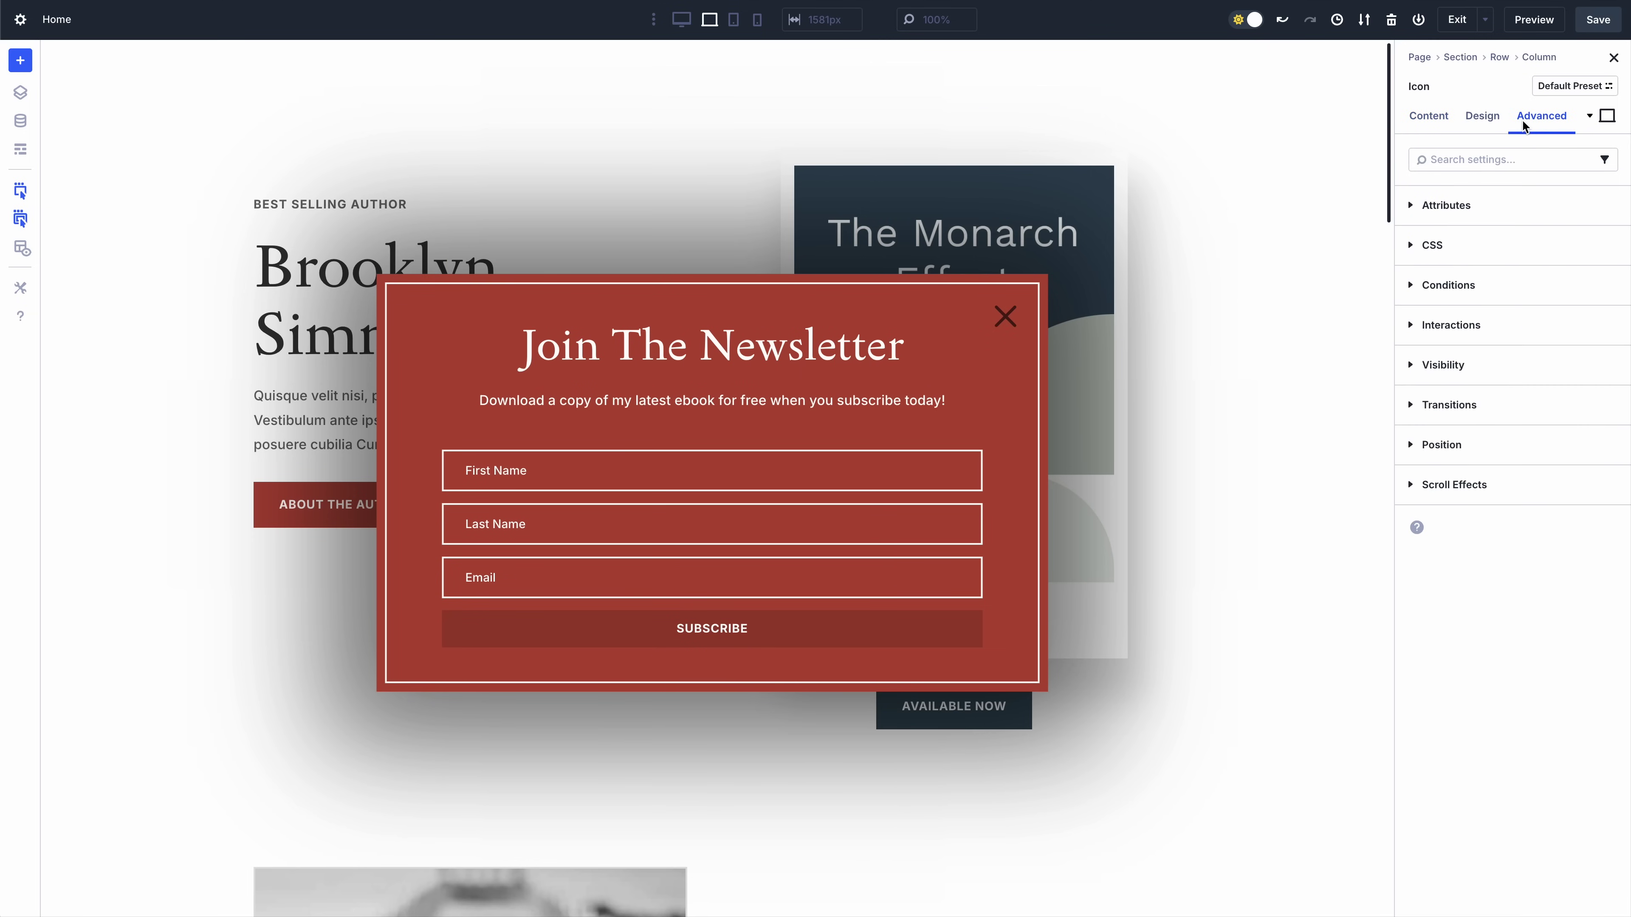
pyautogui.click(1464, 204)
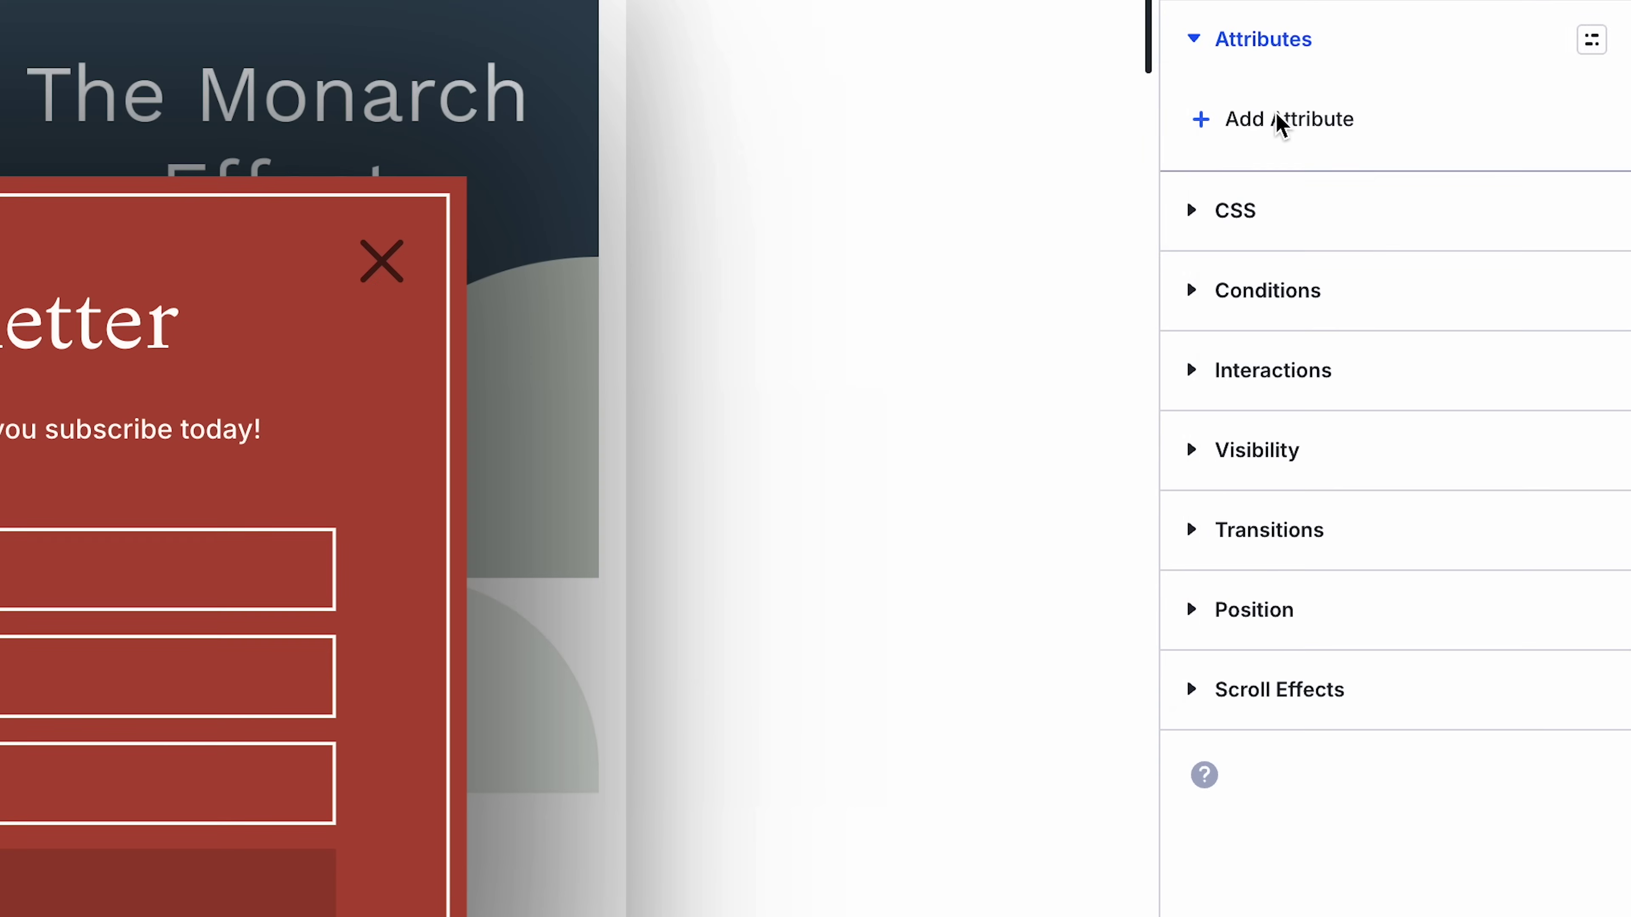
pyautogui.click(1281, 122)
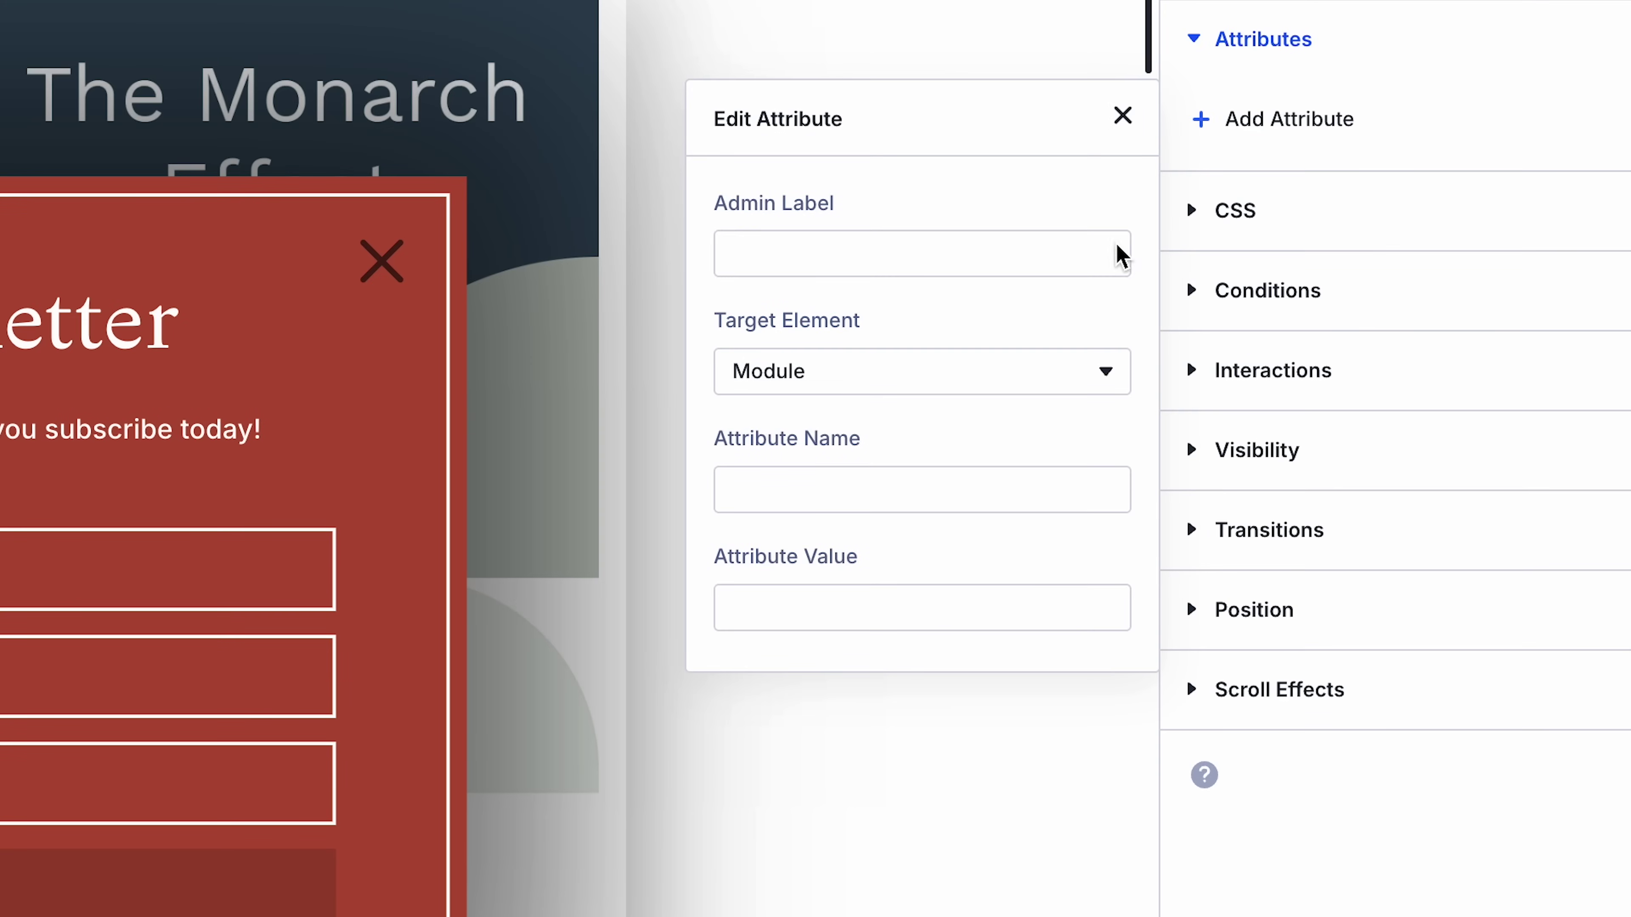
pyautogui.click(786, 508)
pyautogui.write('role')
pyautogui.press('Tab')
pyautogui.write('button')
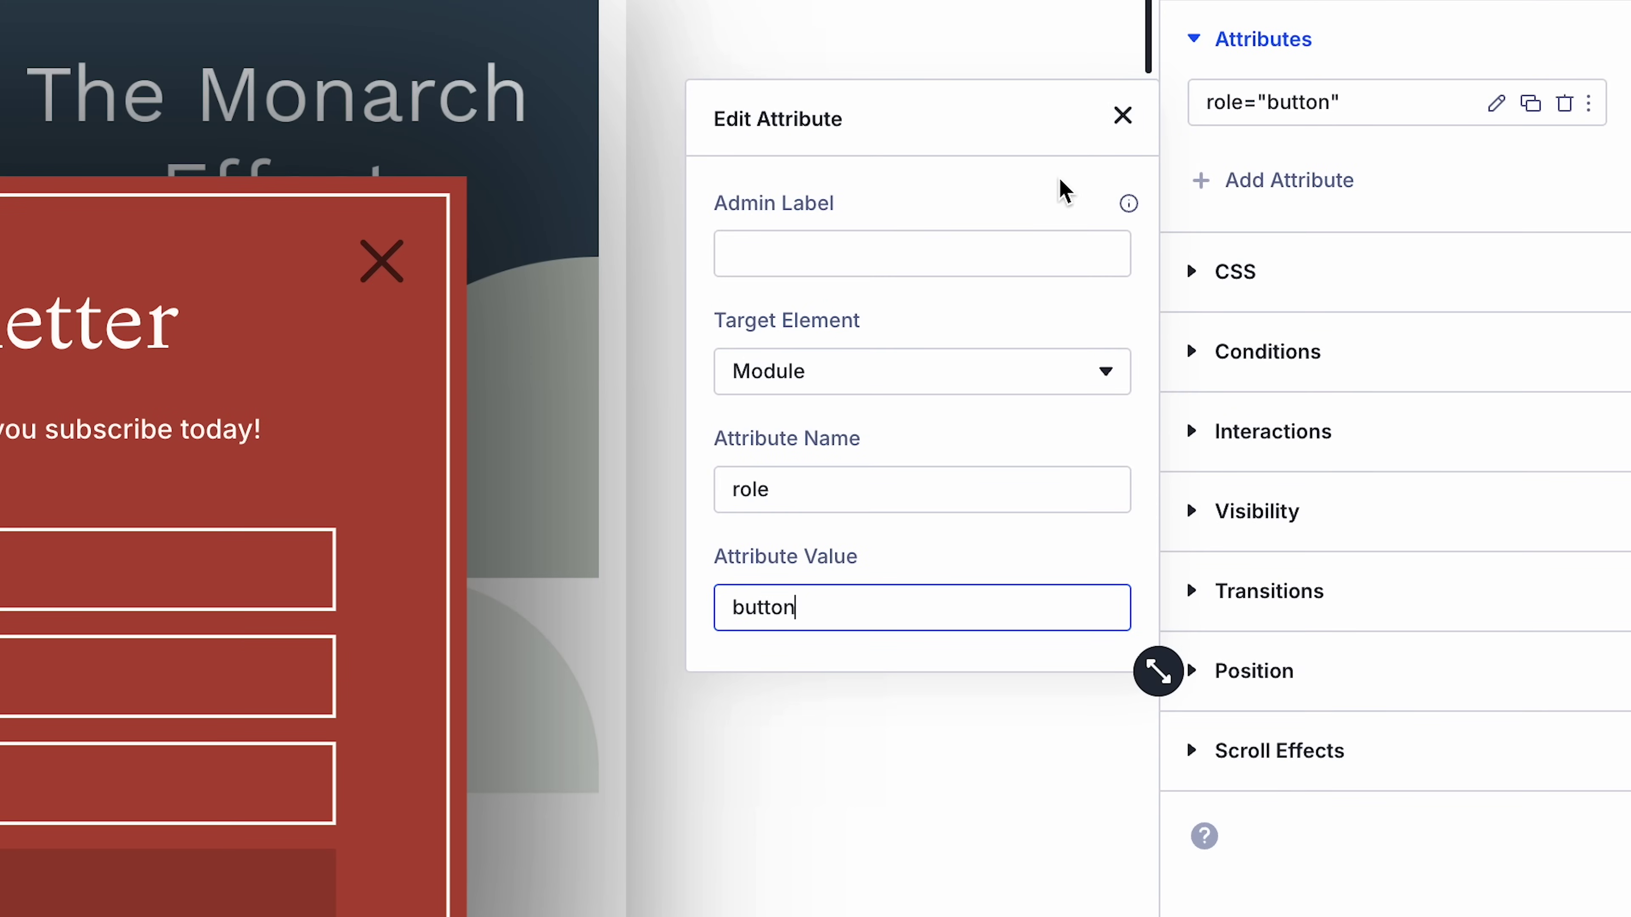
pyautogui.click(1118, 118)
# Step: Add a second attribute, aria-label, with value 'Close Popup'
pyautogui.click(1282, 180)
pyautogui.click(756, 490)
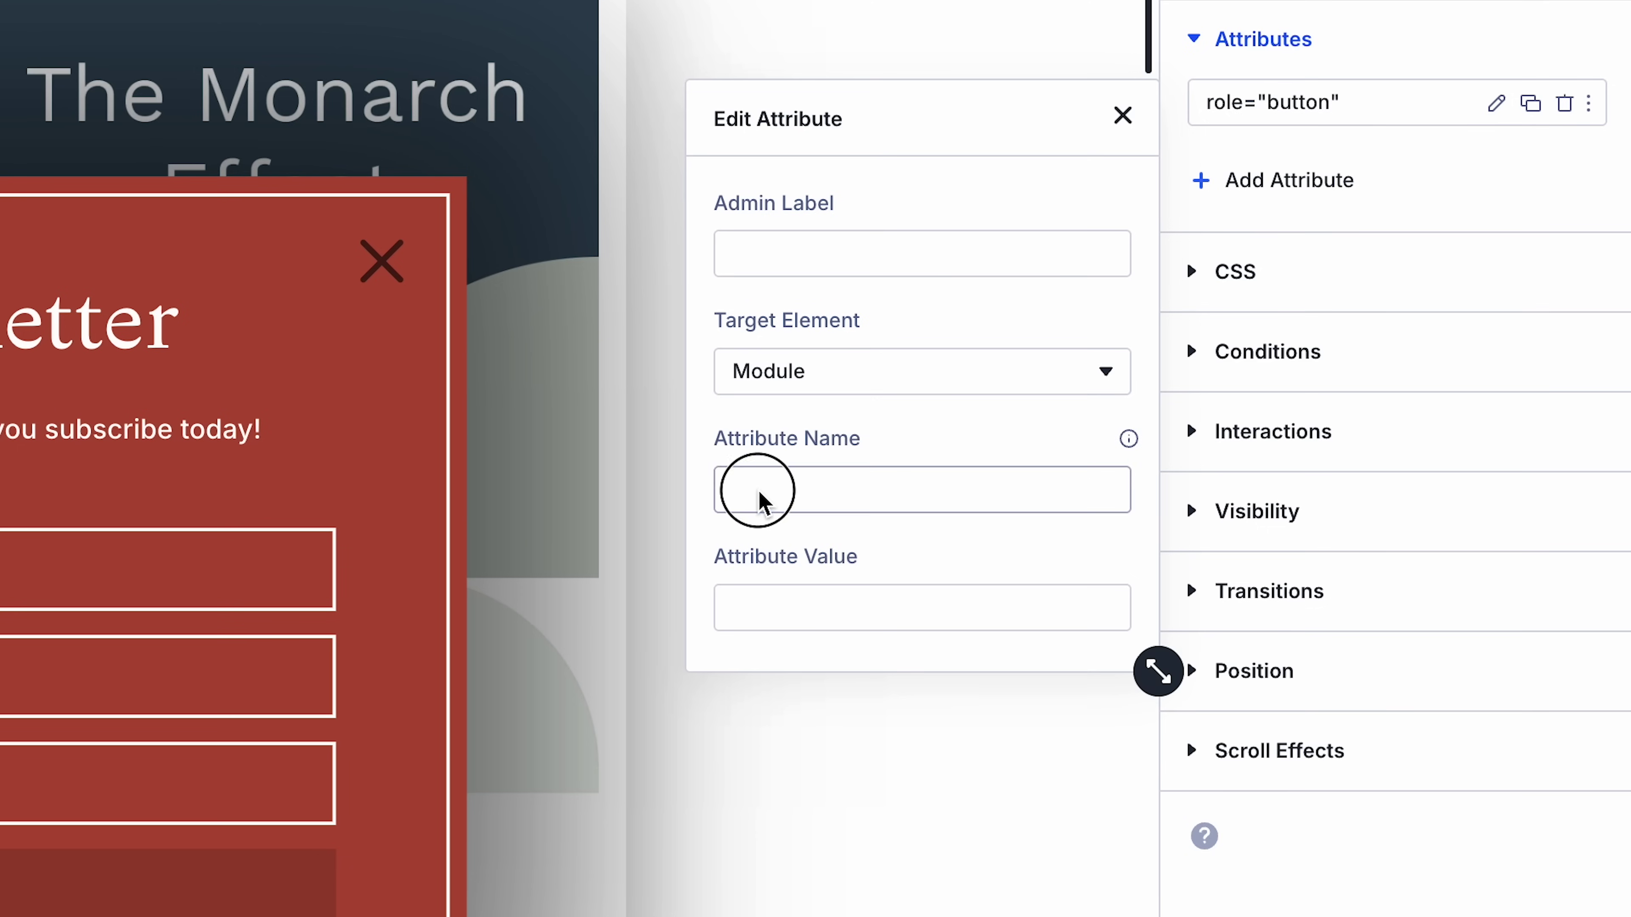
pyautogui.write('aria-label')
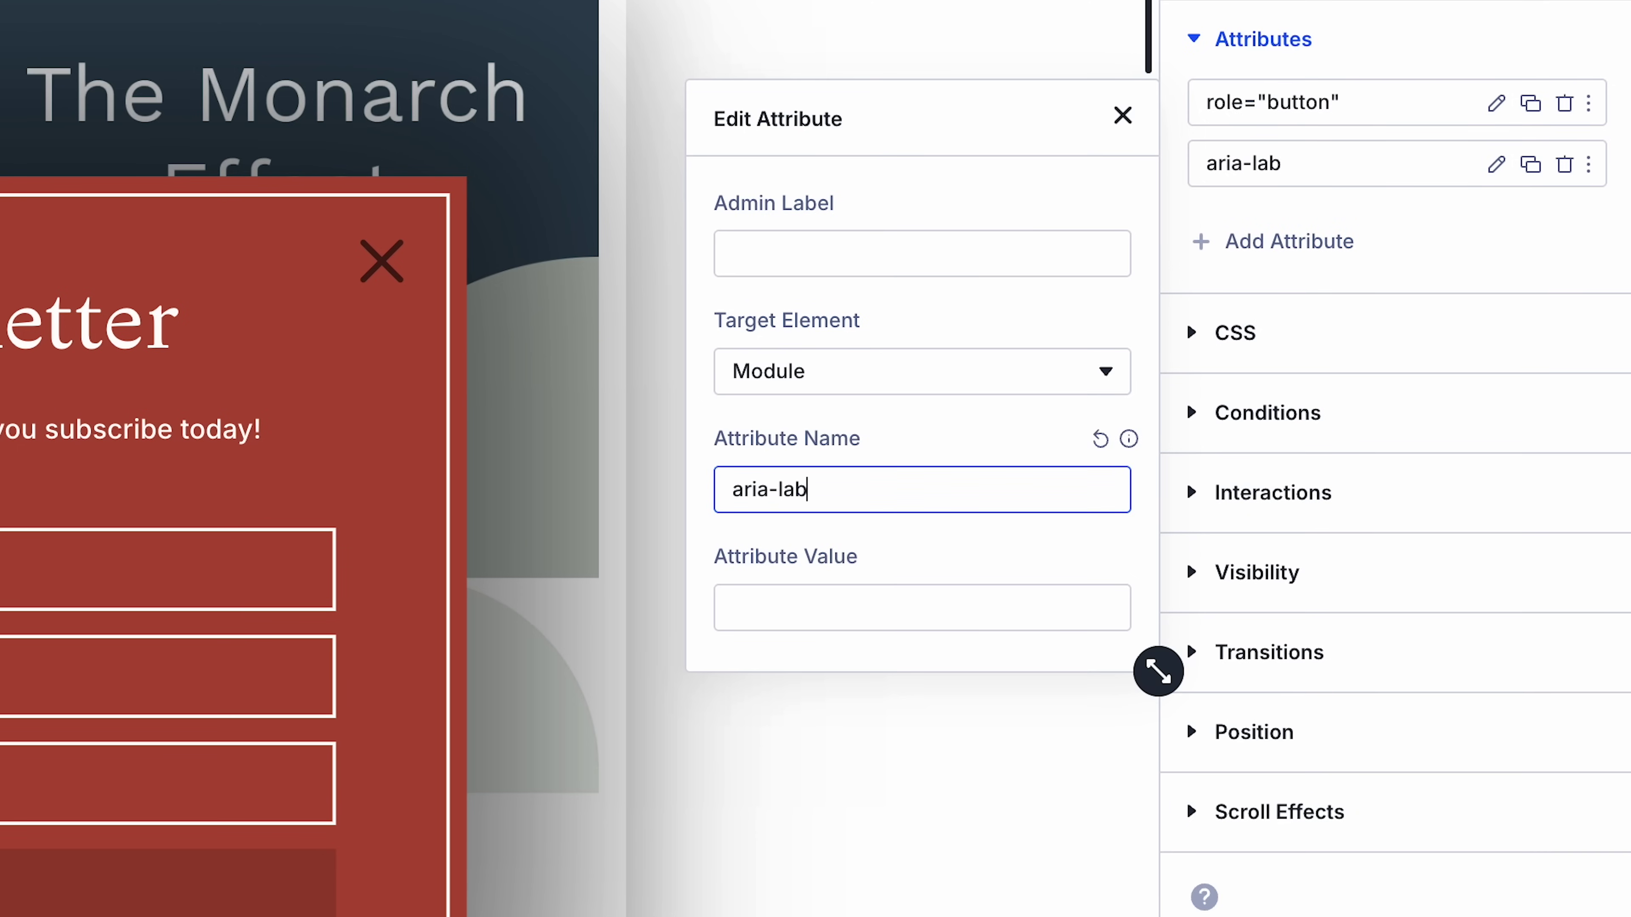
pyautogui.press('Tab')
pyautogui.write('Close Popup')
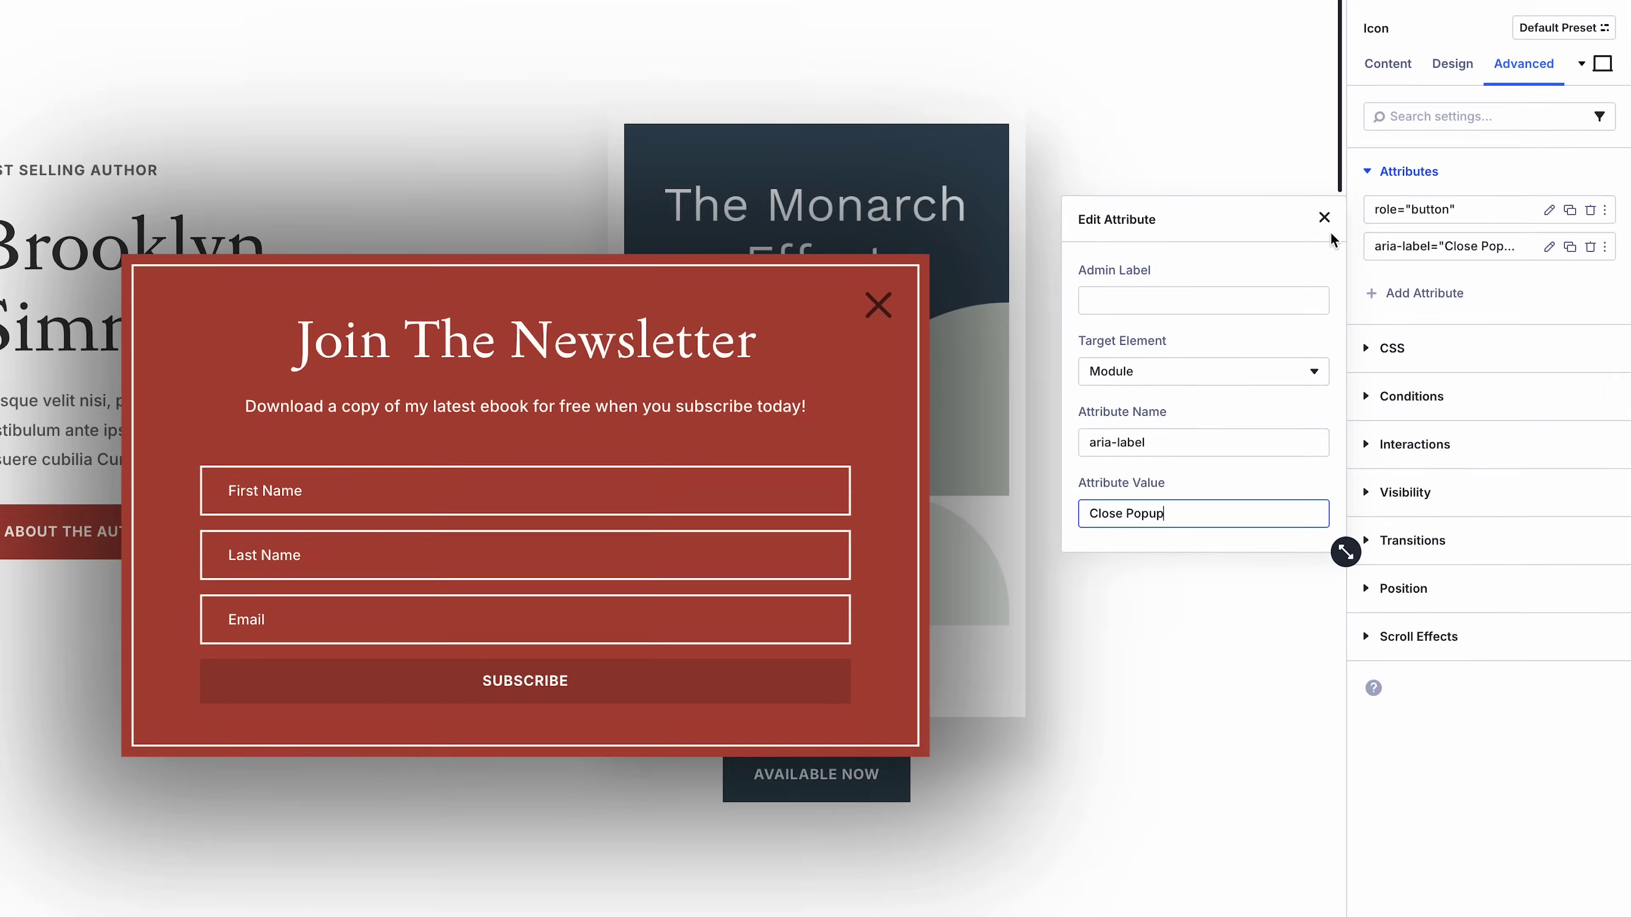
pyautogui.click(1325, 219)
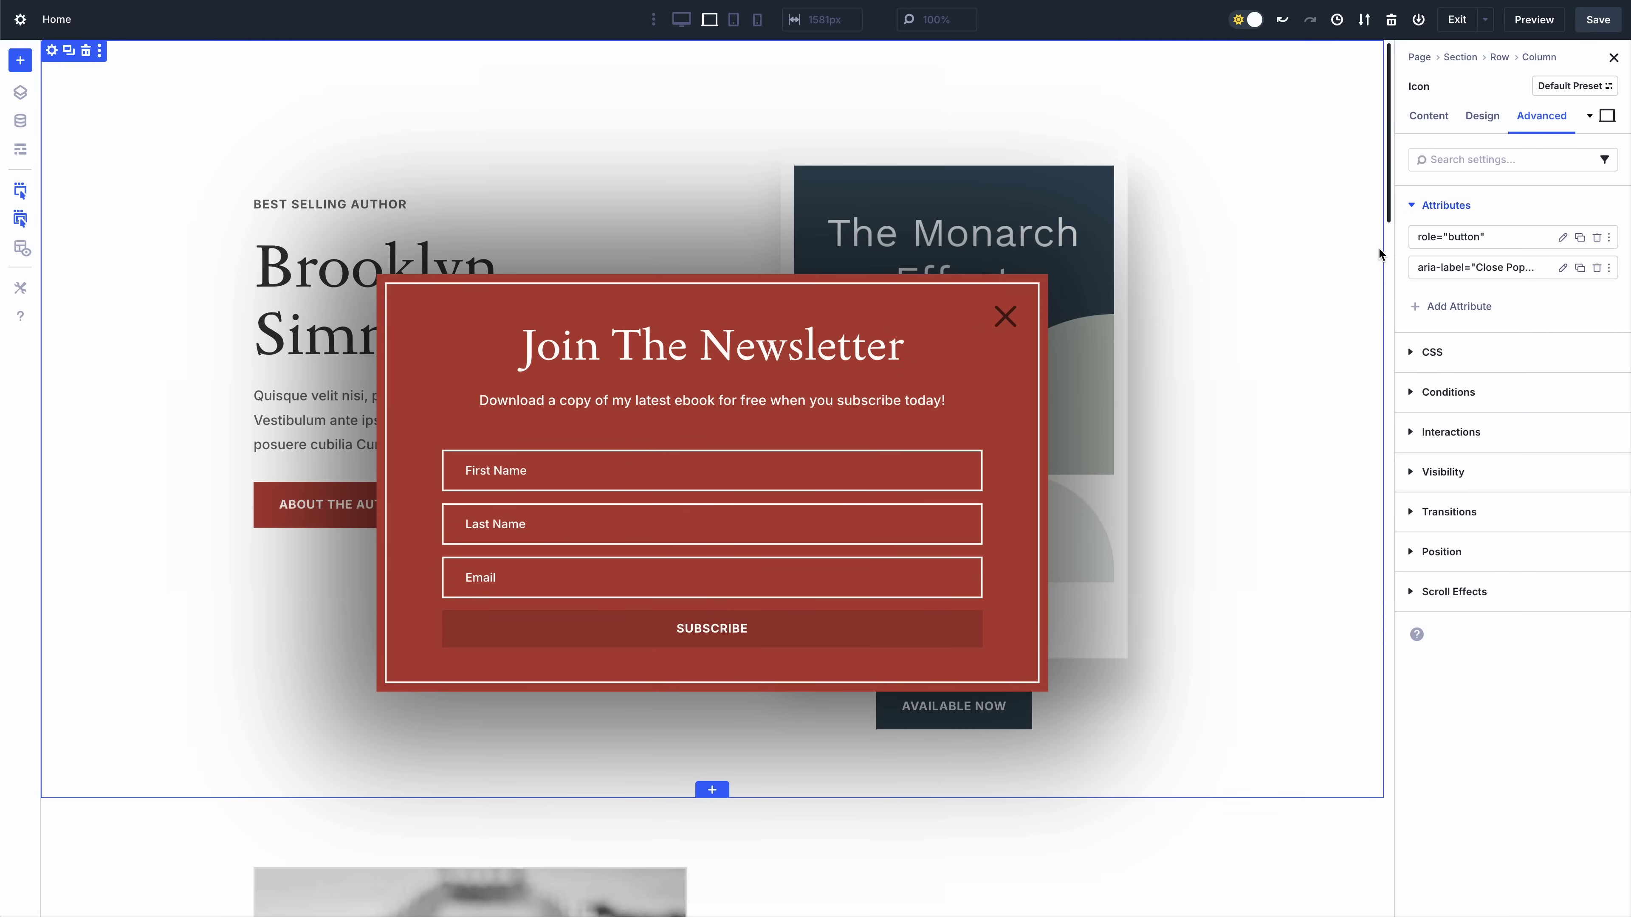